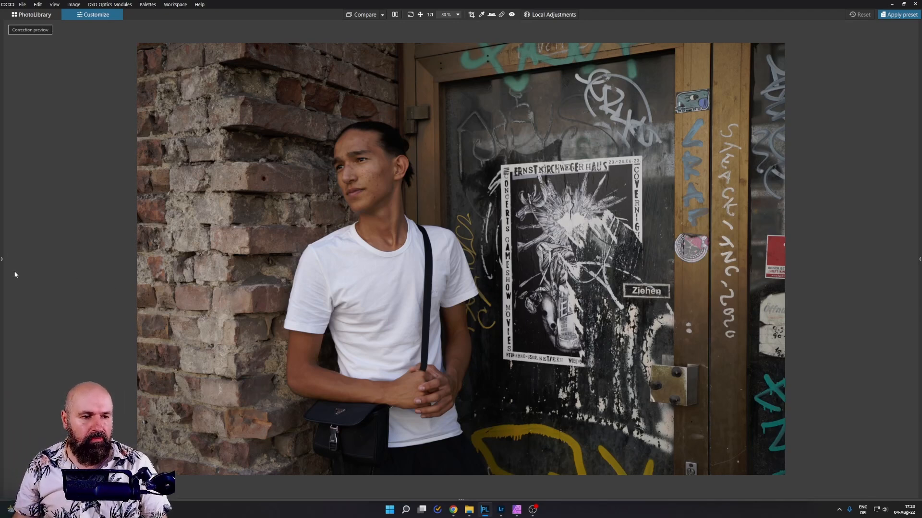
# Reveal the hidden palettes on both sides of the portrait in the Customize workspace
pyautogui.click(1, 260)
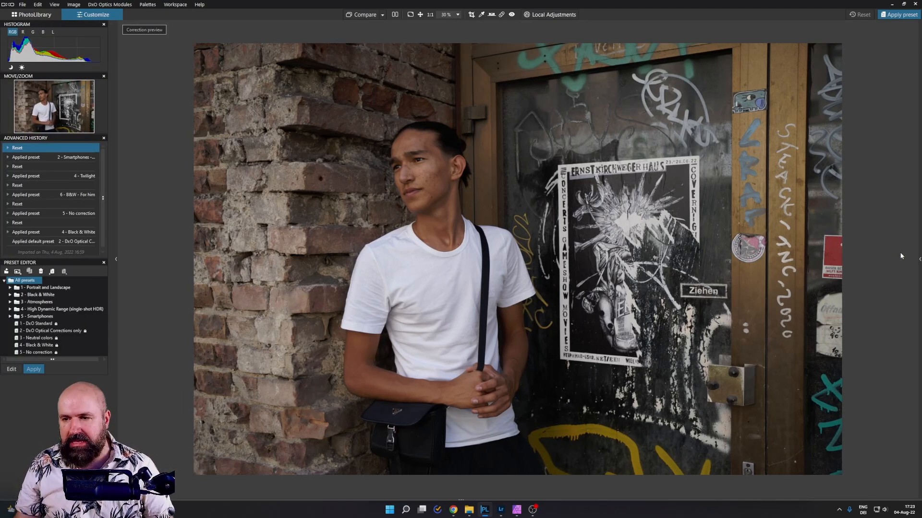
pyautogui.click(920, 261)
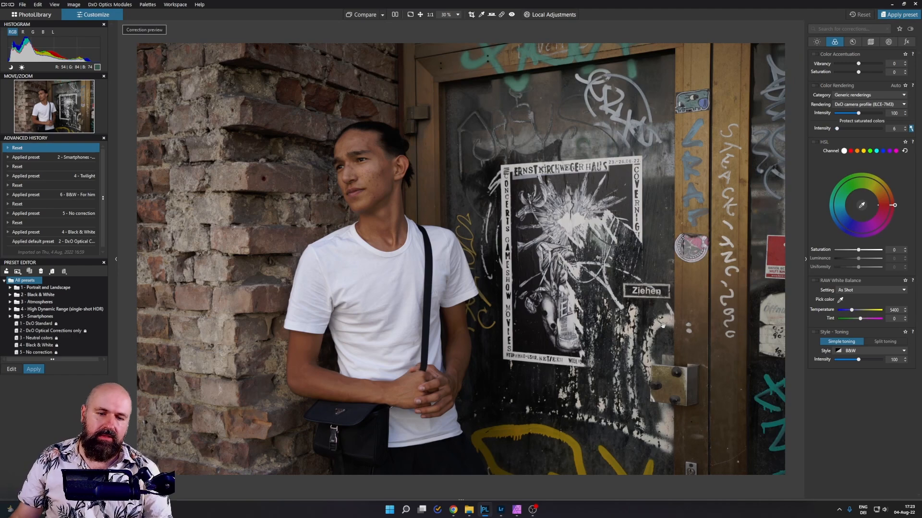
# View the same portrait in Affinity Photo, return to DxO PhotoLab, and look at its photo library and version splash
pyautogui.click(516, 510)
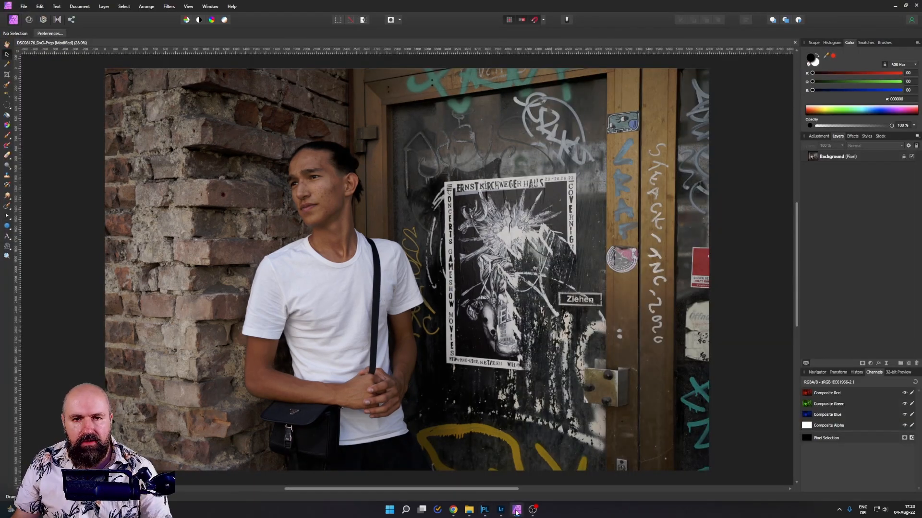
pyautogui.click(484, 510)
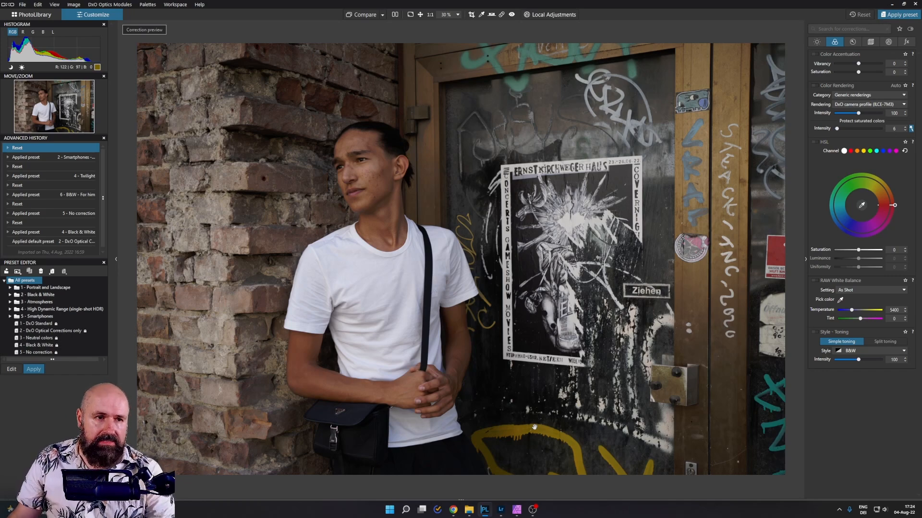
pyautogui.click(28, 17)
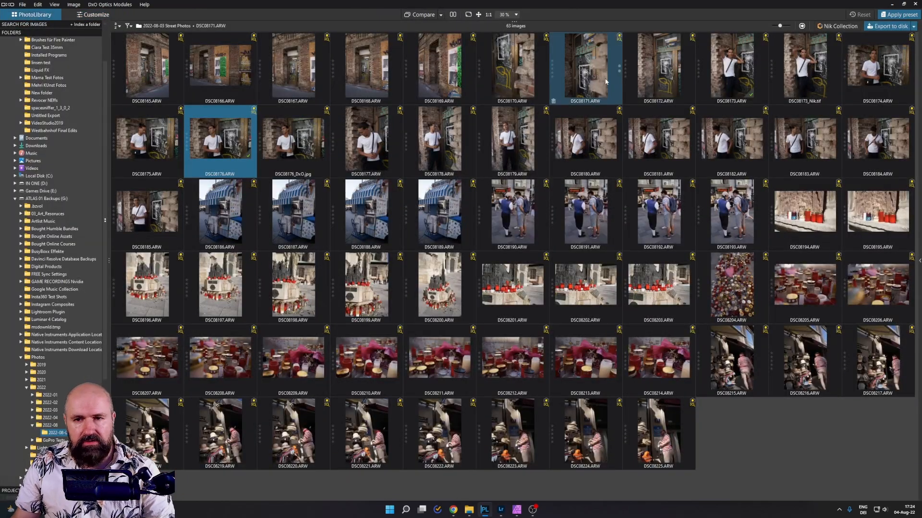
pyautogui.click(87, 15)
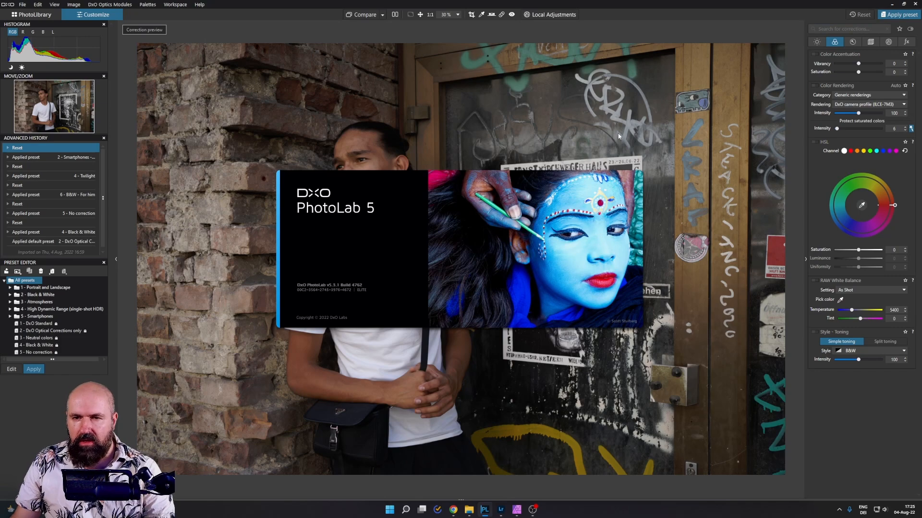
pyautogui.click(598, 34)
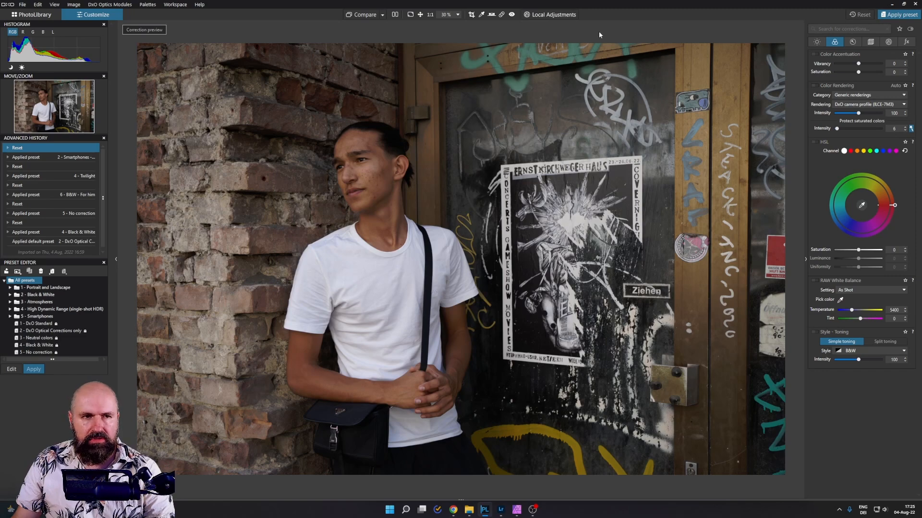
# Browse the presets, try the 3 - Blue hour atmosphere preset on the portrait, and reset the corrections
pyautogui.click(898, 14)
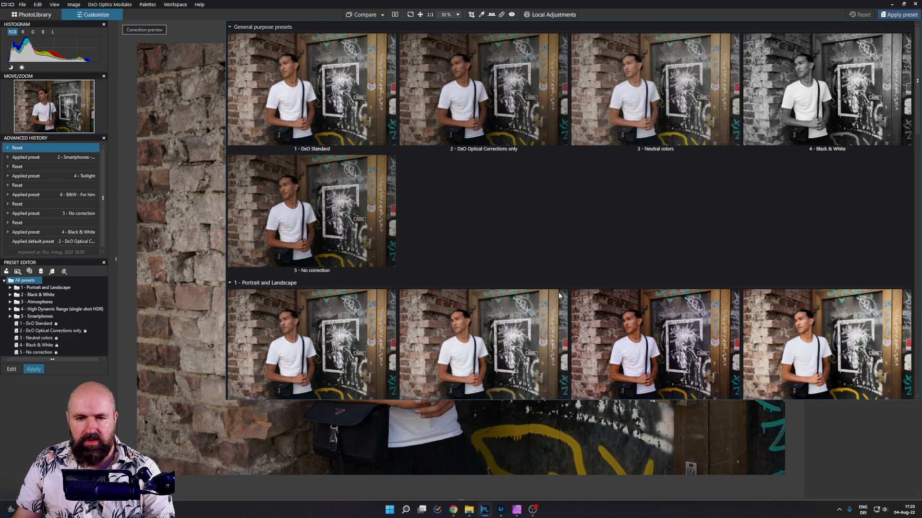
pyautogui.scroll(-5, 538, 283)
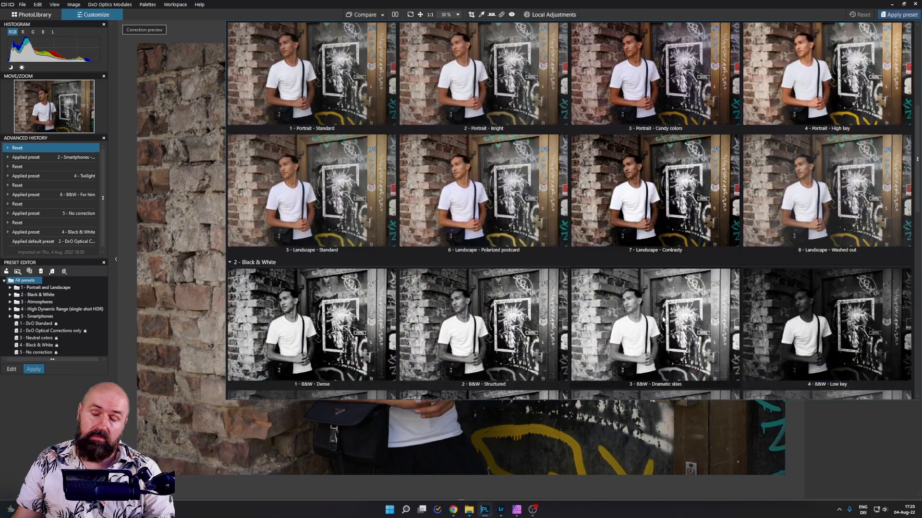
pyautogui.scroll(-3, 655, 328)
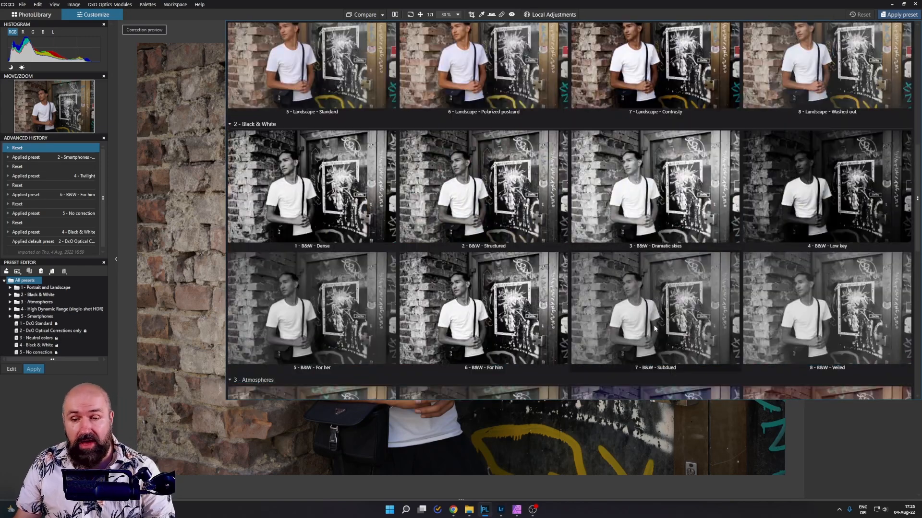
pyautogui.scroll(-2, 462, 299)
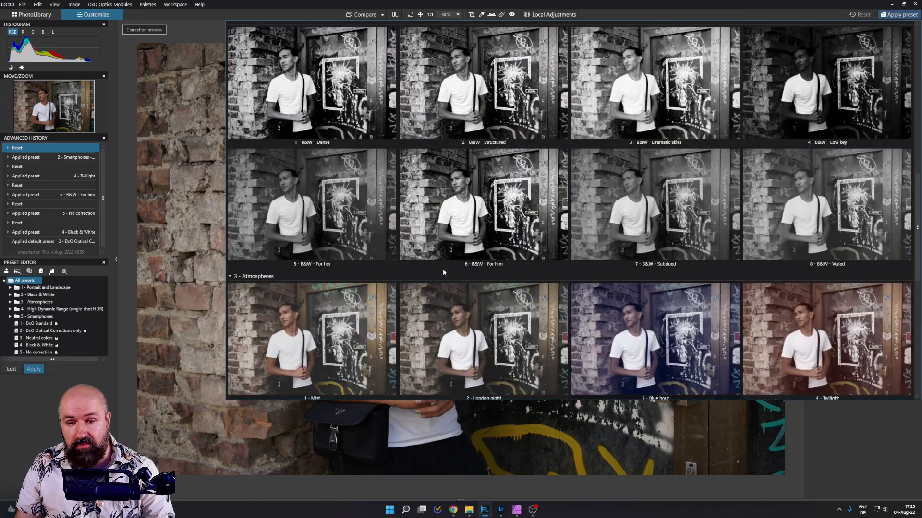
pyautogui.click(656, 341)
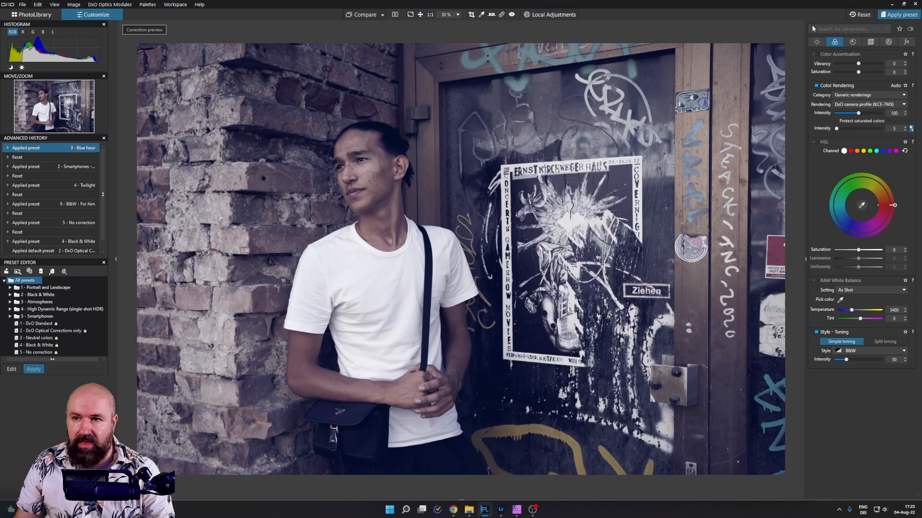
pyautogui.click(859, 14)
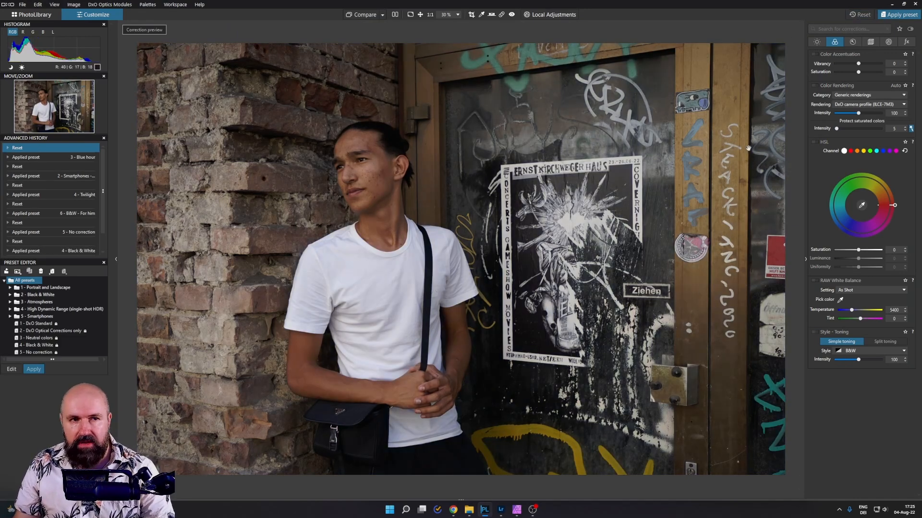
# View the Nik Collection plugin list from the photo library, close it, and reopen DSC08176.ARW for customizing
pyautogui.click(41, 16)
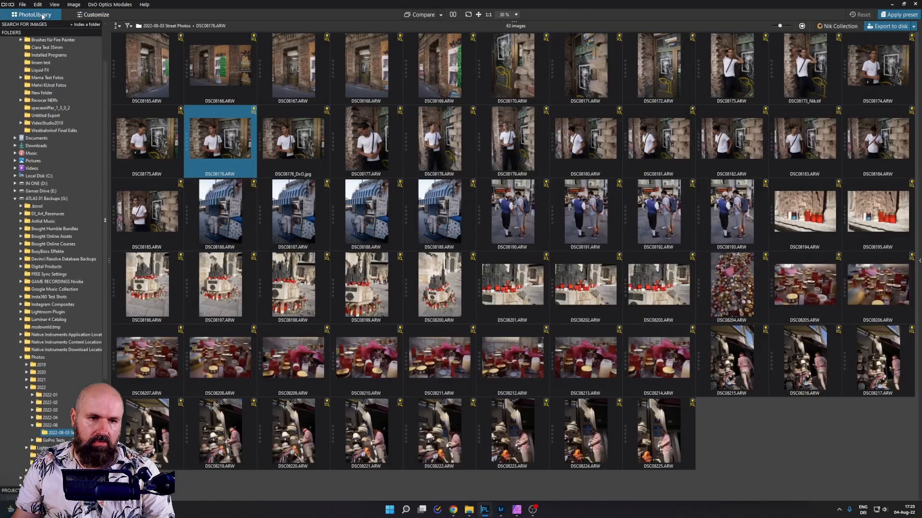
pyautogui.click(828, 27)
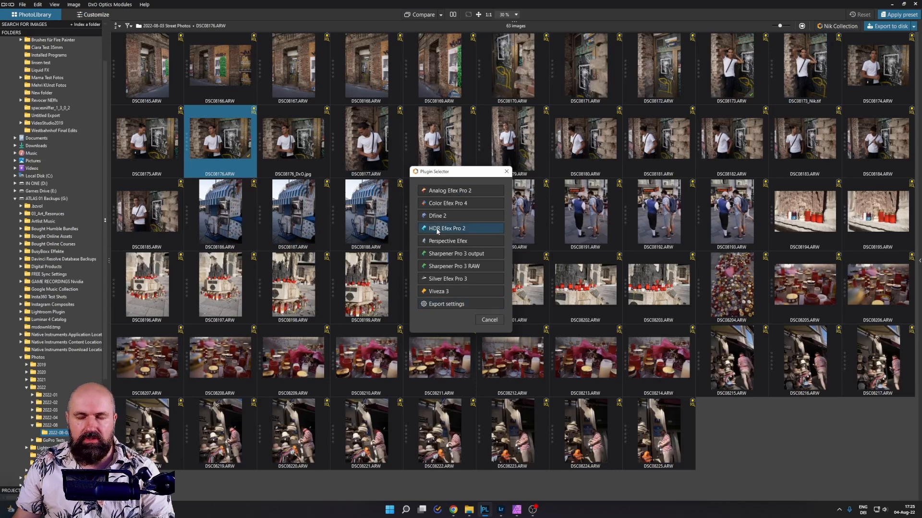
pyautogui.click(506, 171)
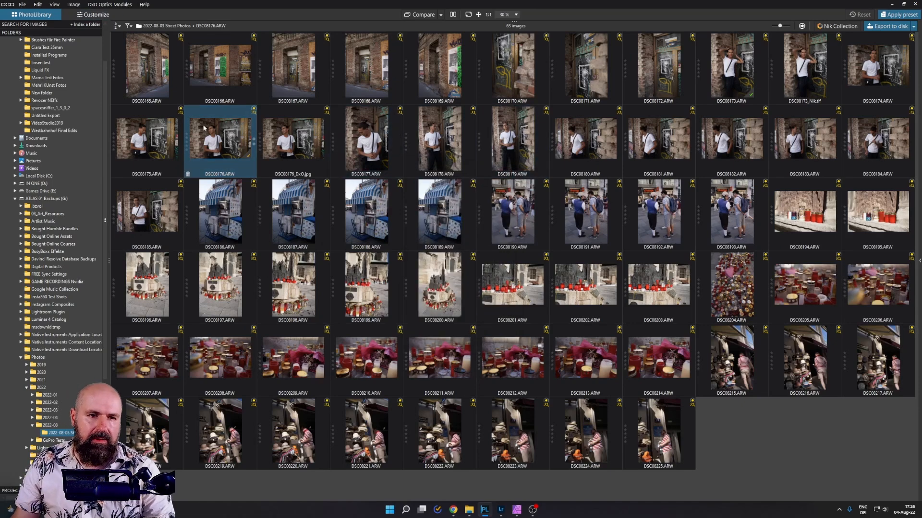
pyautogui.doubleClick(203, 125)
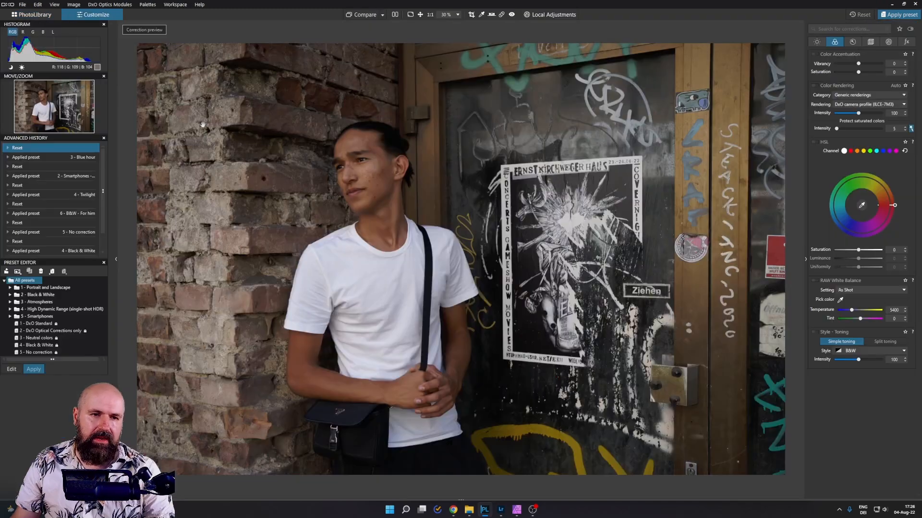
# Switch to Lightroom and preview the recommended presets on the portrait
pyautogui.click(502, 511)
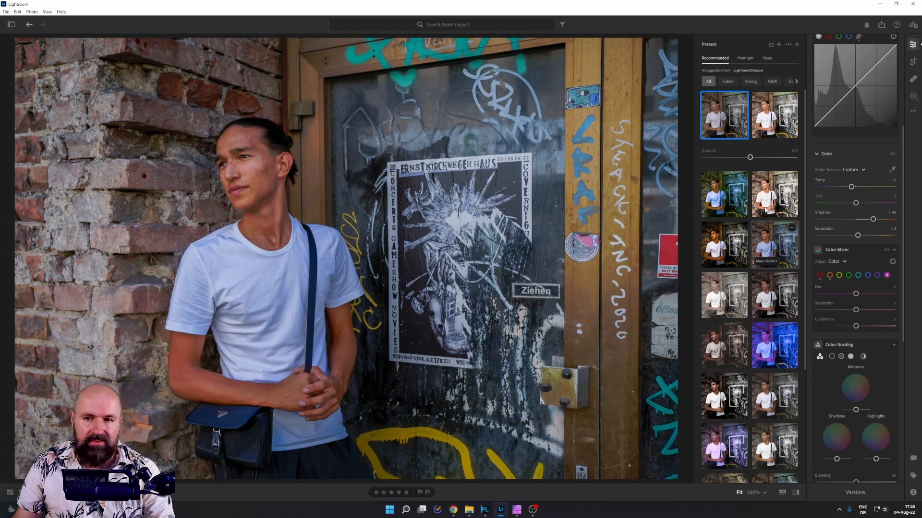
pyautogui.scroll(-3, 760, 326)
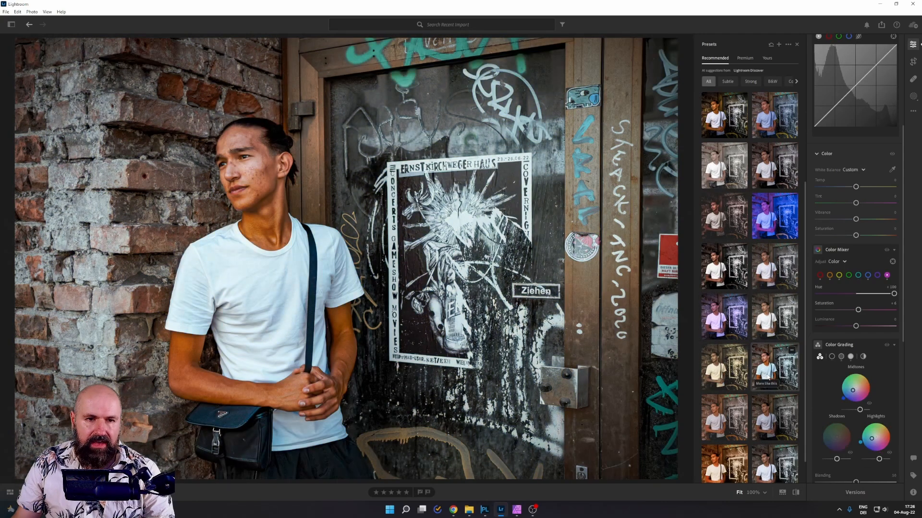
pyautogui.scroll(-1, 768, 432)
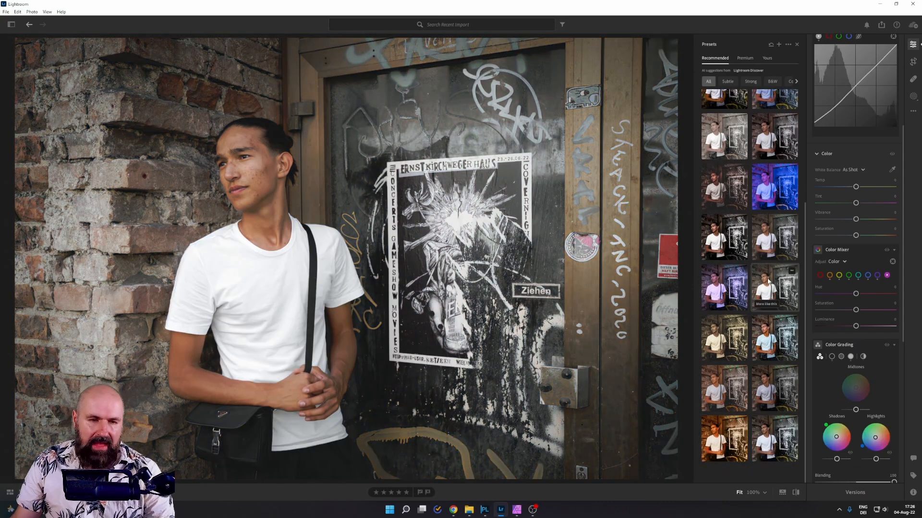
pyautogui.click(768, 283)
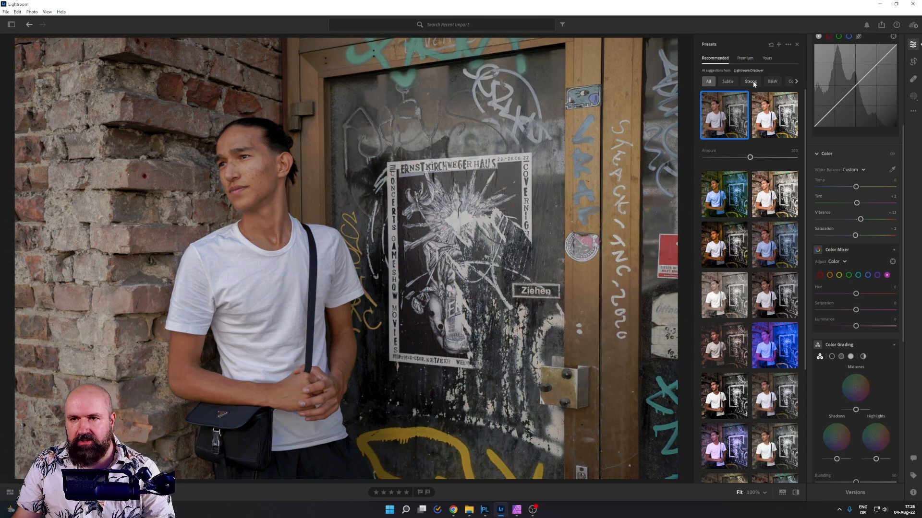
# Browse the recommended preset style categories through HDR and review the editing controls from Color Grading down to Geometry
pyautogui.click(796, 81)
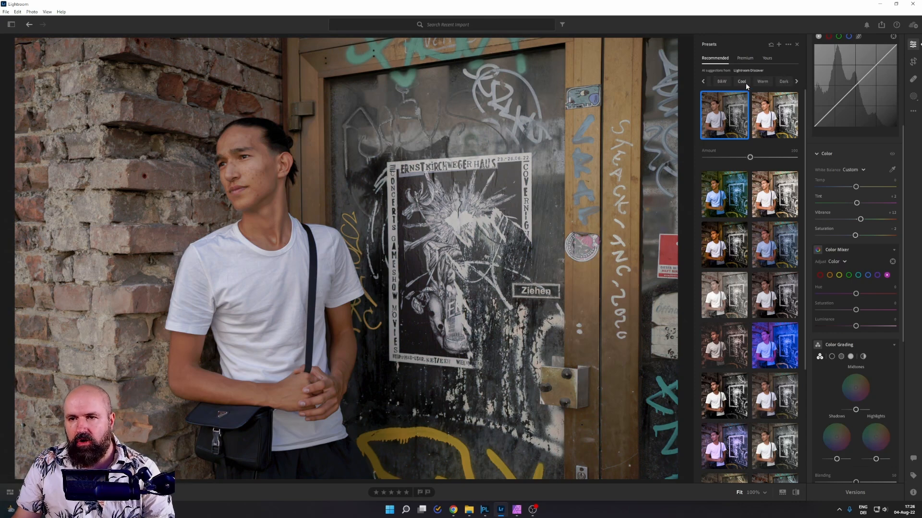
pyautogui.click(796, 82)
pyautogui.click(795, 82)
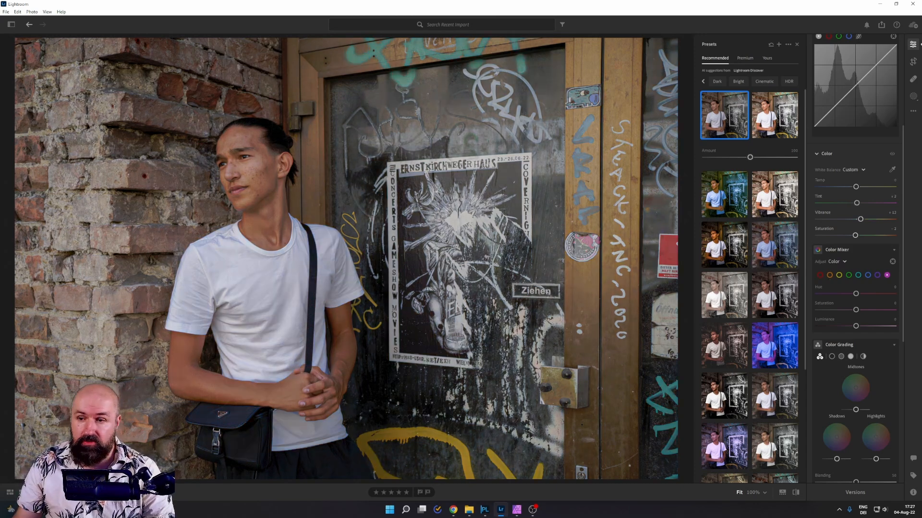
pyautogui.moveTo(903, 294); pyautogui.dragTo(917, 439)
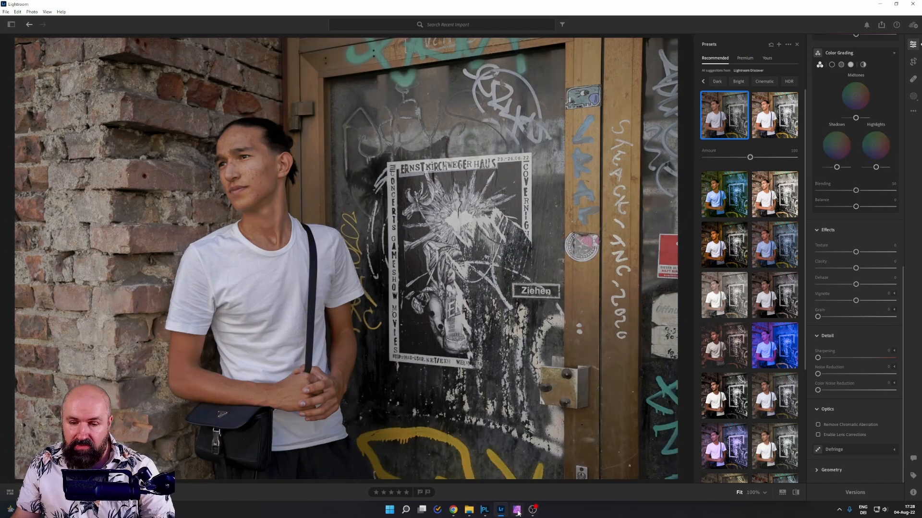
# Switch to Affinity Photo, try a Shadows / Highlights adjustment with shadows at 200% and highlights at 200% and about -186%, and delete it
pyautogui.click(516, 510)
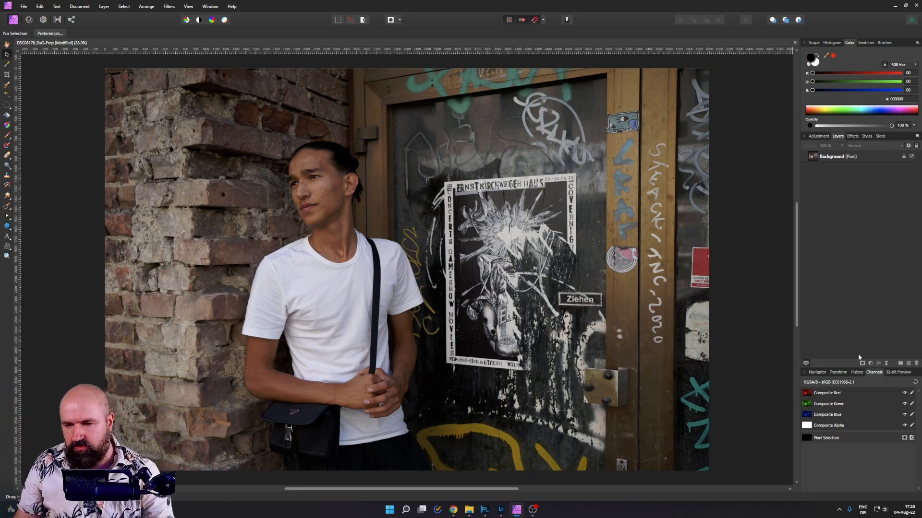
pyautogui.click(871, 364)
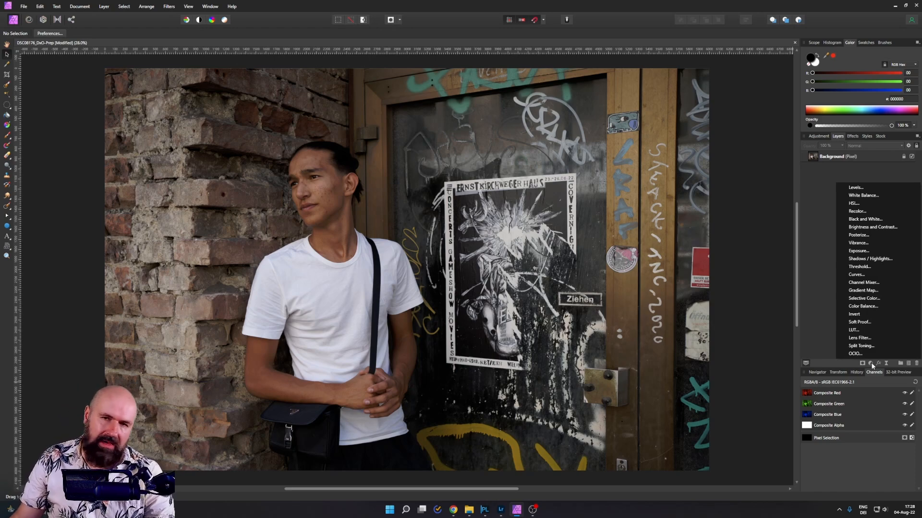
pyautogui.click(875, 259)
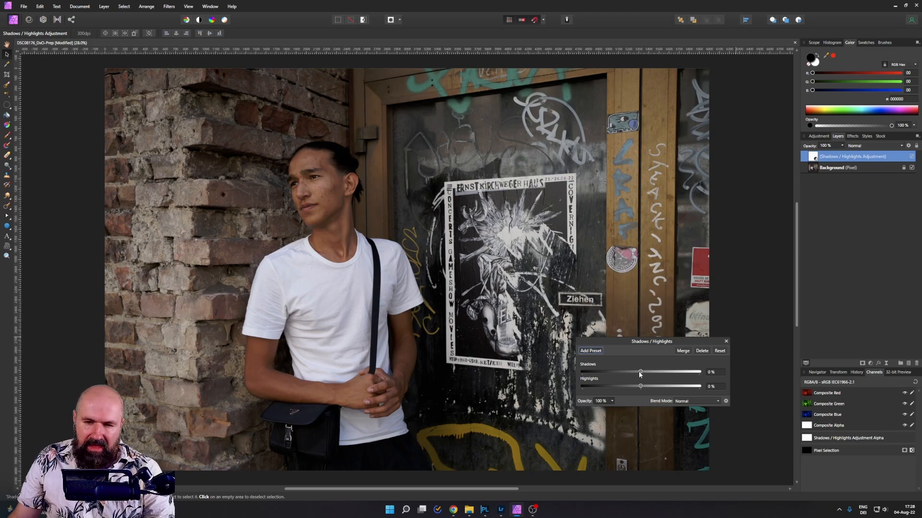
pyautogui.moveTo(641, 372); pyautogui.dragTo(699, 372)
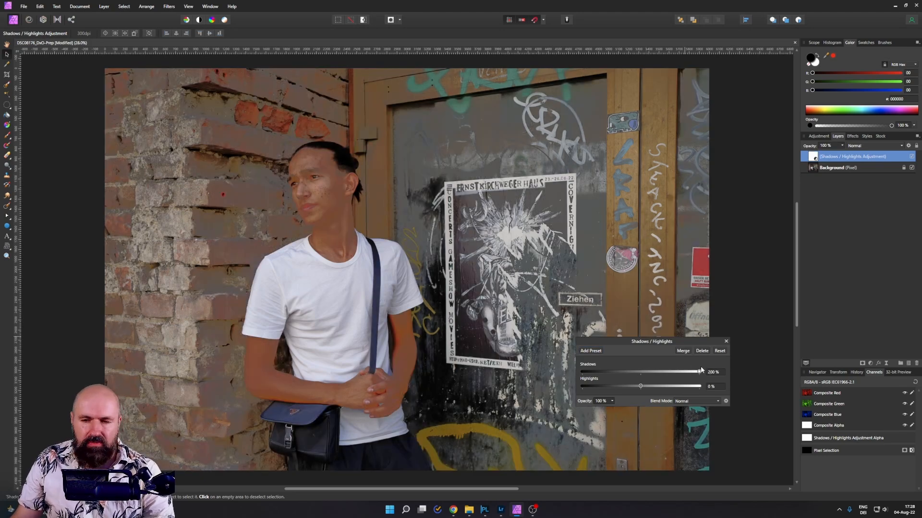
pyautogui.moveTo(699, 372); pyautogui.dragTo(715, 406)
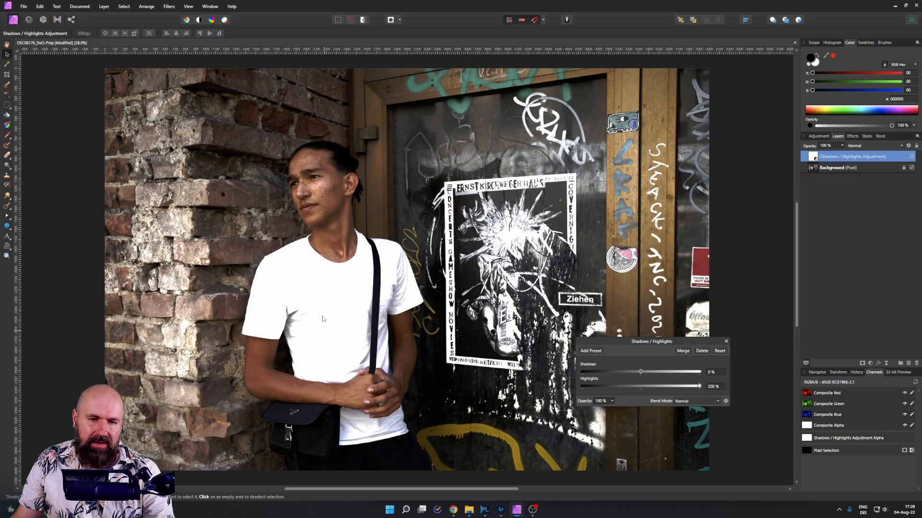
pyautogui.moveTo(699, 389); pyautogui.dragTo(587, 386)
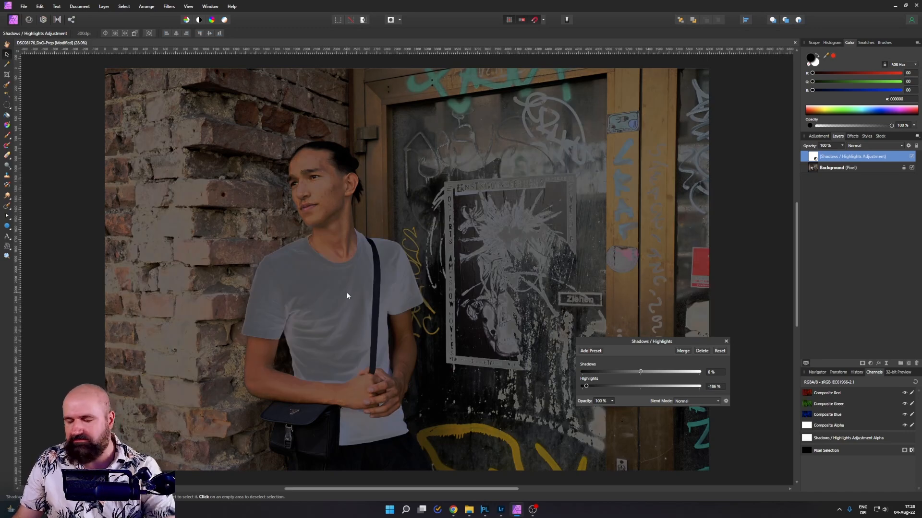
pyautogui.click(702, 351)
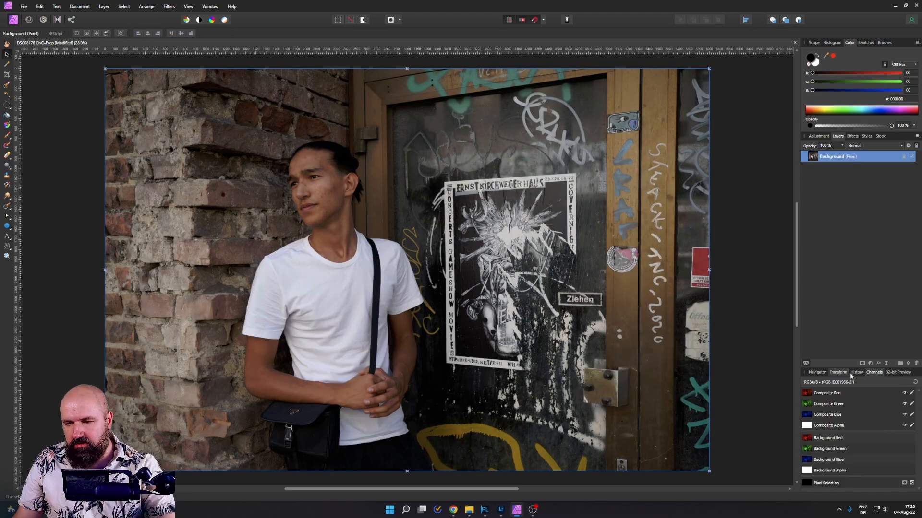
# Try a Levels adjustment with White Level at 48% and Output White Level at 70%, and delete it
pyautogui.click(870, 364)
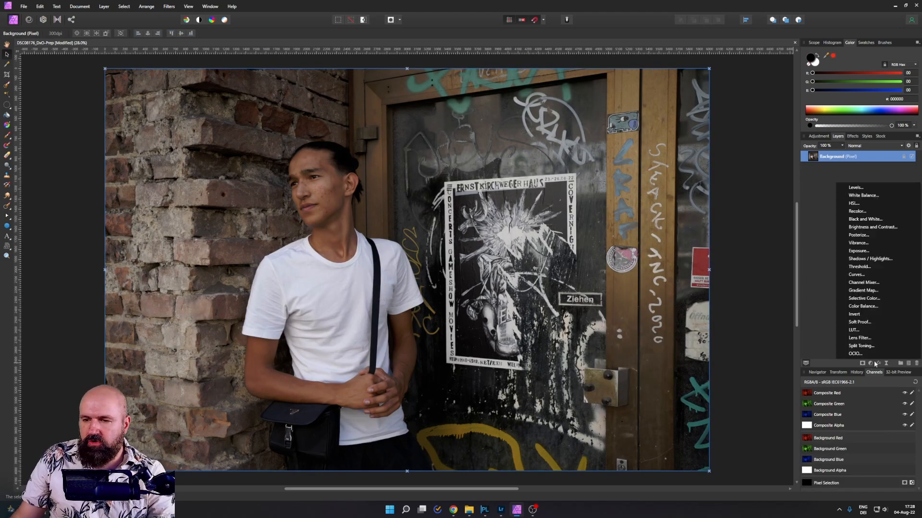
pyautogui.click(855, 192)
pyautogui.moveTo(723, 339); pyautogui.dragTo(650, 340)
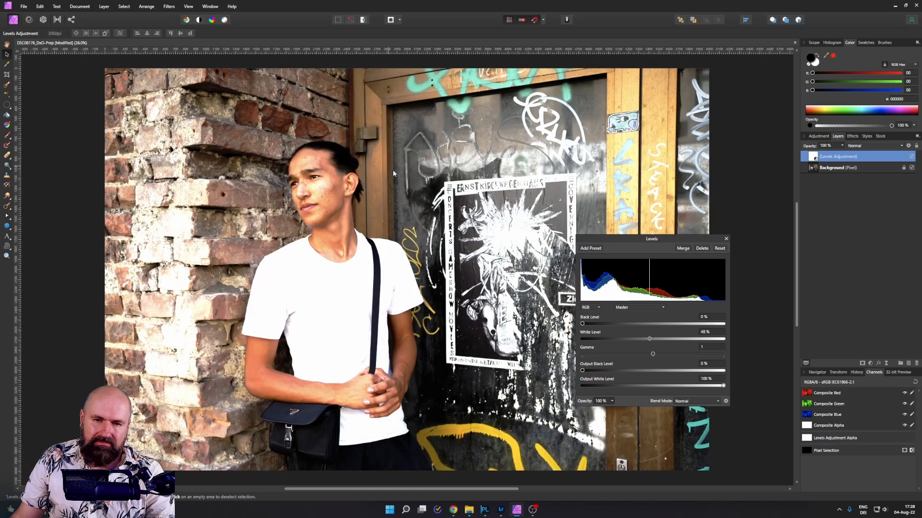
pyautogui.moveTo(725, 387); pyautogui.dragTo(681, 386)
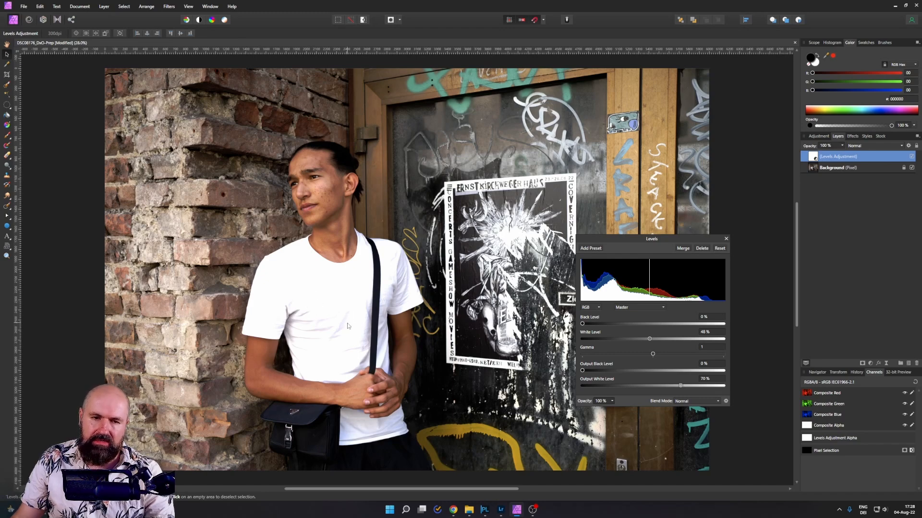
pyautogui.click(702, 248)
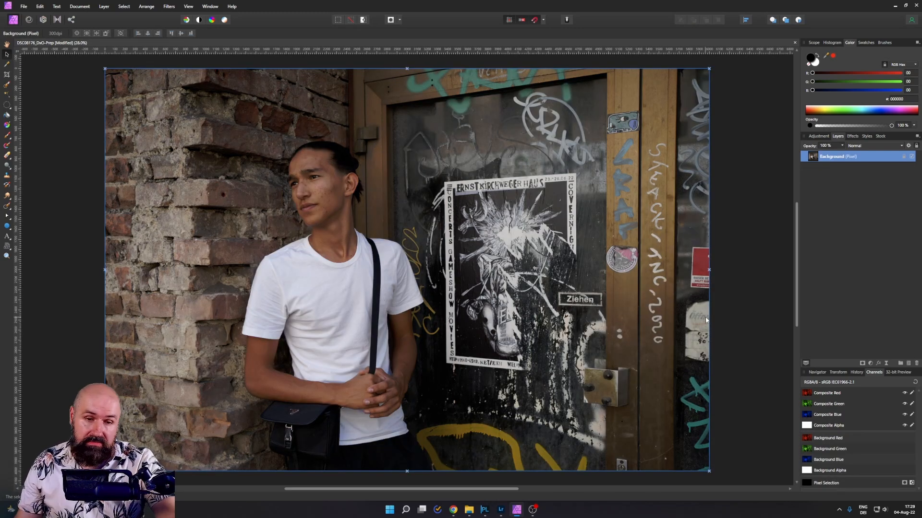
# Select the white T-shirt with the Selection Brush, including the small patch of fabric between the fingers
pyautogui.click(7, 85)
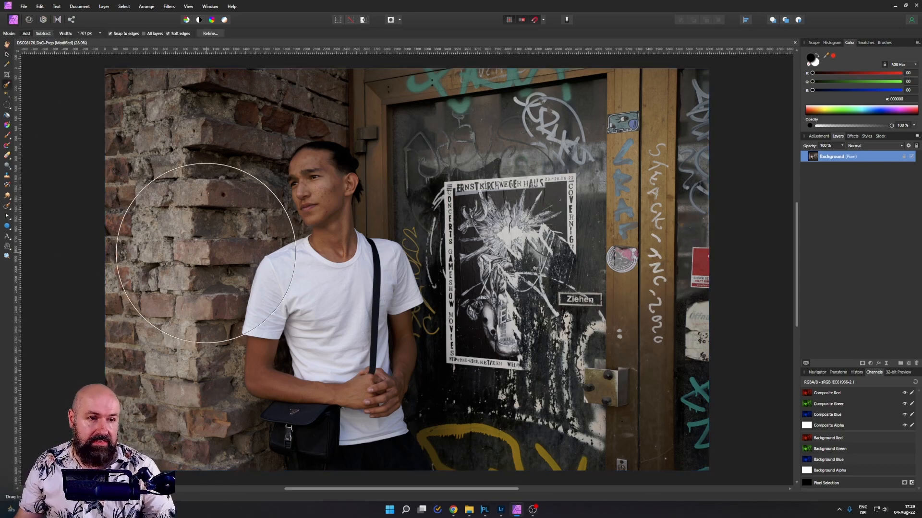
pyautogui.moveTo(327, 311); pyautogui.dragTo(202, 318)
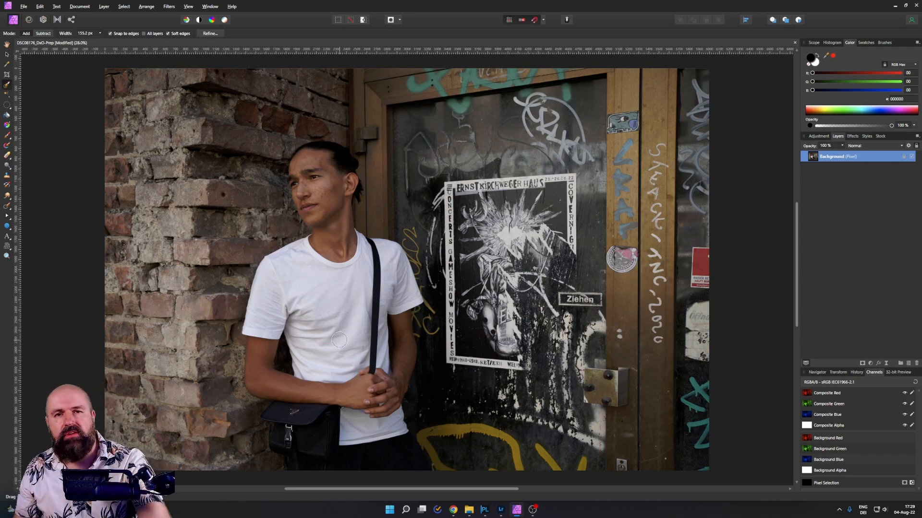
pyautogui.moveTo(327, 317); pyautogui.dragTo(327, 316)
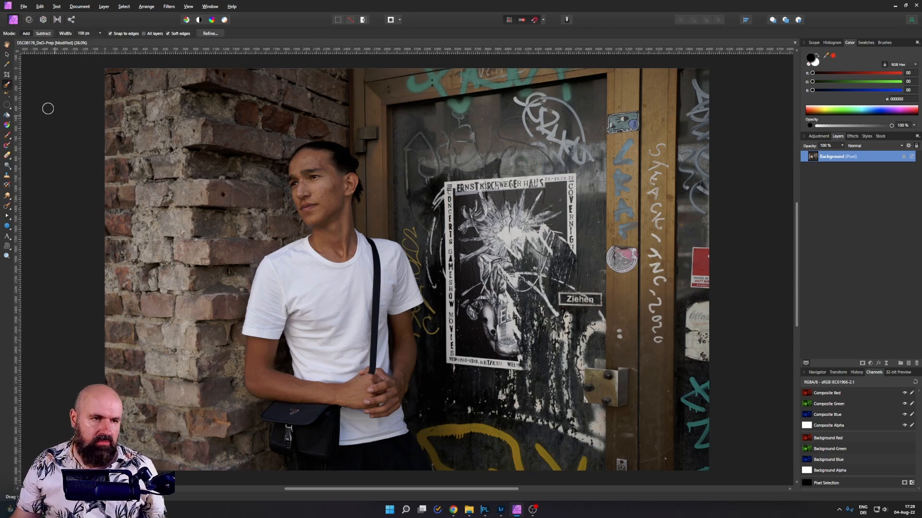
pyautogui.moveTo(298, 252)
pyautogui.mouseDown()
pyautogui.moveTo(283, 343)
pyautogui.moveTo(259, 283)
pyautogui.moveTo(288, 250)
pyautogui.moveTo(391, 287)
pyautogui.moveTo(365, 422)
pyautogui.moveTo(373, 400)
pyautogui.mouseUp()
pyautogui.scroll(10, 373, 400)
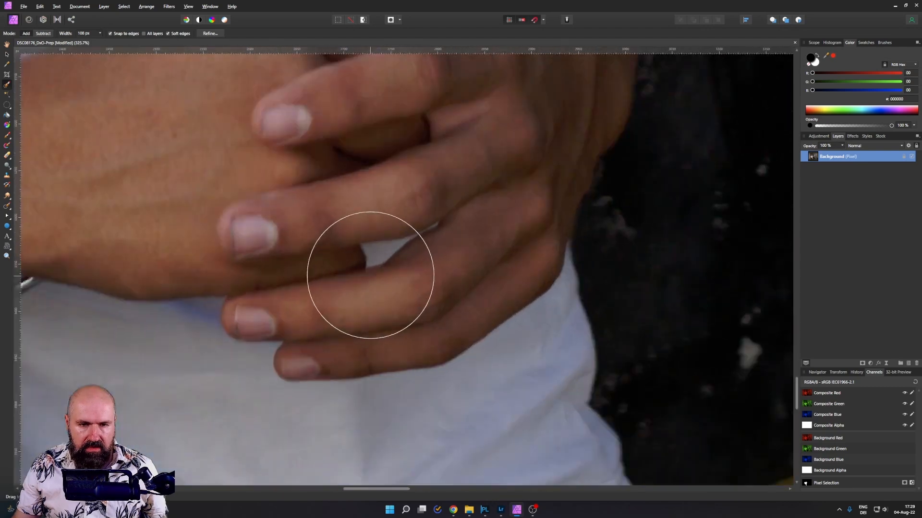
pyautogui.scroll(1, 370, 276)
pyautogui.moveTo(383, 243)
pyautogui.keyDown('alt'); pyautogui.mouseDown()
pyautogui.moveTo(341, 244)
pyautogui.moveTo(375, 245)
pyautogui.moveTo(408, 225)
pyautogui.mouseUp(); pyautogui.keyUp('alt')
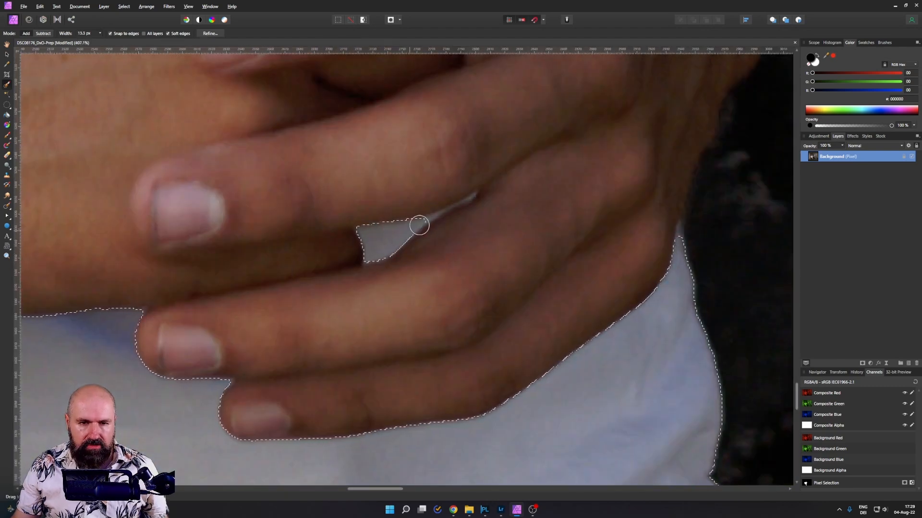
# Extend the shirt selection over the shaded fabric between the bag strap and the forearm, up to the dark gap
pyautogui.scroll(6, 428, 158)
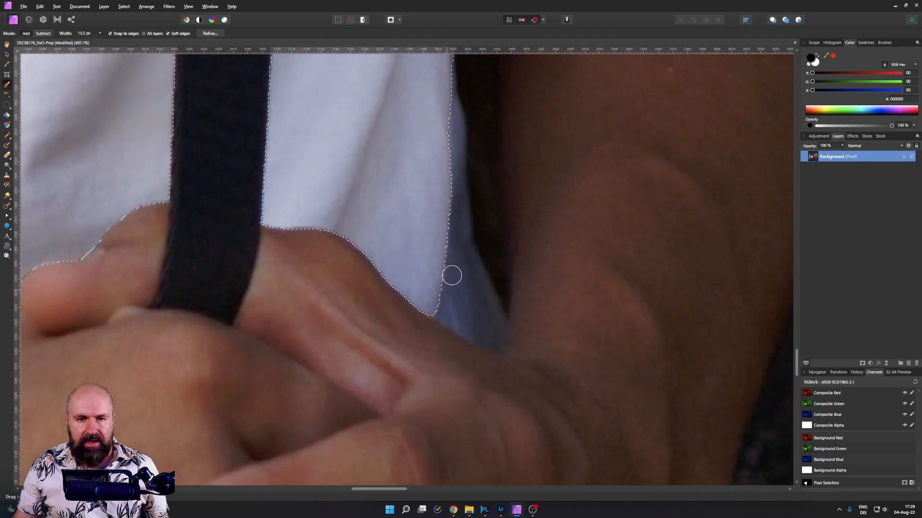
pyautogui.moveTo(452, 276)
pyautogui.mouseDown()
pyautogui.moveTo(464, 313)
pyautogui.moveTo(496, 341)
pyautogui.moveTo(462, 227)
pyautogui.moveTo(450, 126)
pyautogui.moveTo(440, 165)
pyautogui.moveTo(507, 289)
pyautogui.moveTo(483, 230)
pyautogui.mouseUp()
pyautogui.click(43, 36)
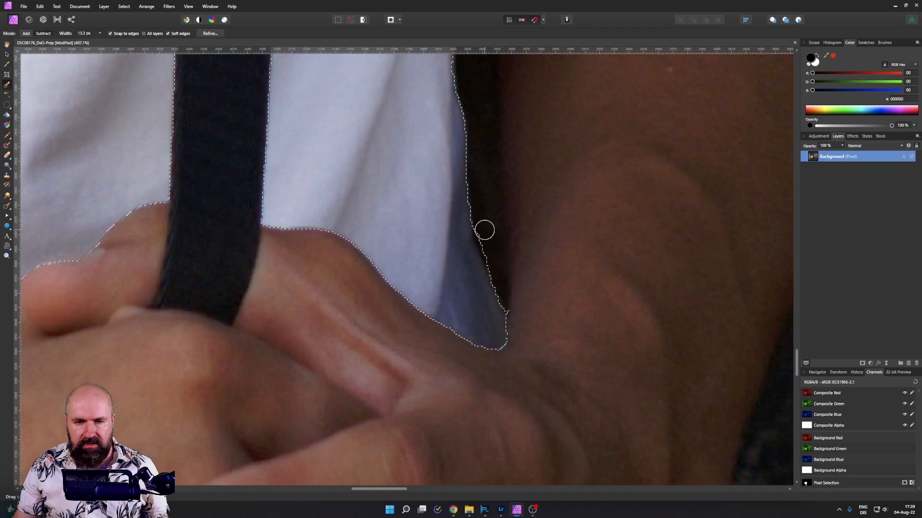
pyautogui.click(26, 35)
# Clean up the shirt selection along the neckline with a 5.7 px brush and check its edges around the shoulder strap
pyautogui.scroll(-6, 327, 314)
pyautogui.scroll(-1, 326, 315)
pyautogui.moveTo(326, 314); pyautogui.dragTo(323, 138)
pyautogui.moveTo(390, 301); pyautogui.dragTo(523, 480)
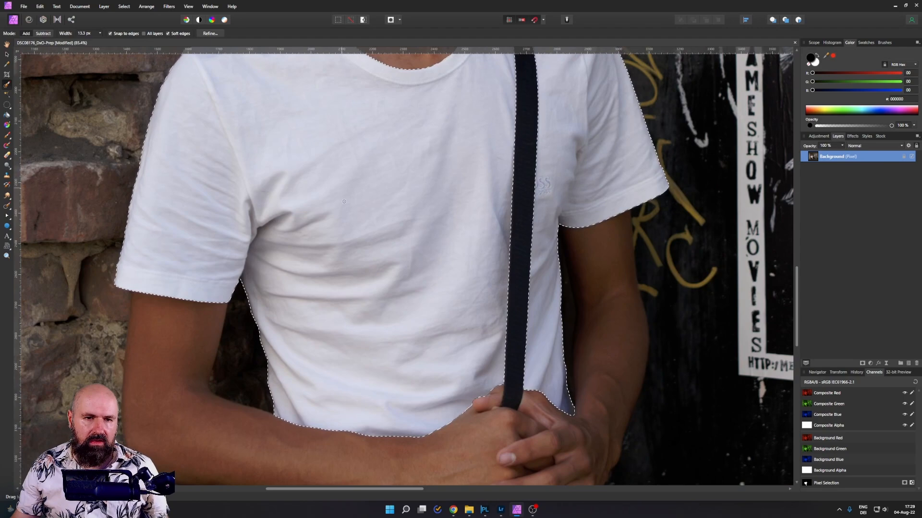
pyautogui.moveTo(336, 120); pyautogui.dragTo(362, 403)
pyautogui.scroll(8, 339, 235)
pyautogui.moveTo(358, 228); pyautogui.dragTo(351, 226)
pyautogui.moveTo(377, 194)
pyautogui.mouseDown()
pyautogui.moveTo(331, 225)
pyautogui.moveTo(383, 193)
pyautogui.mouseUp()
pyautogui.scroll(-7, 366, 293)
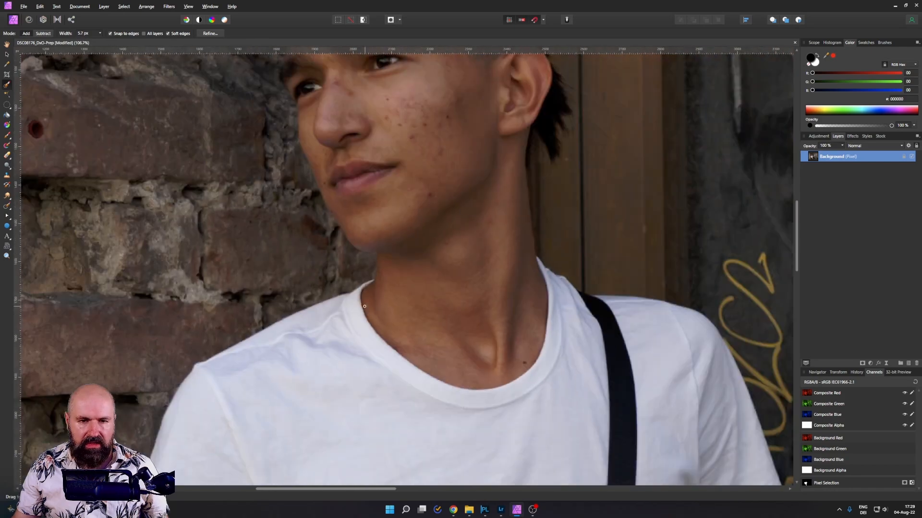
pyautogui.moveTo(677, 396); pyautogui.dragTo(611, 242)
pyautogui.scroll(9, 549, 138)
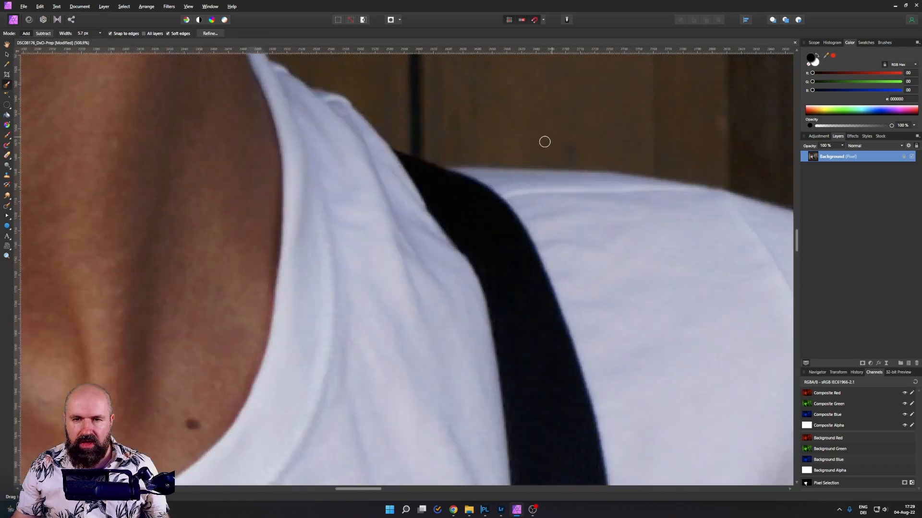
pyautogui.scroll(-9, 525, 277)
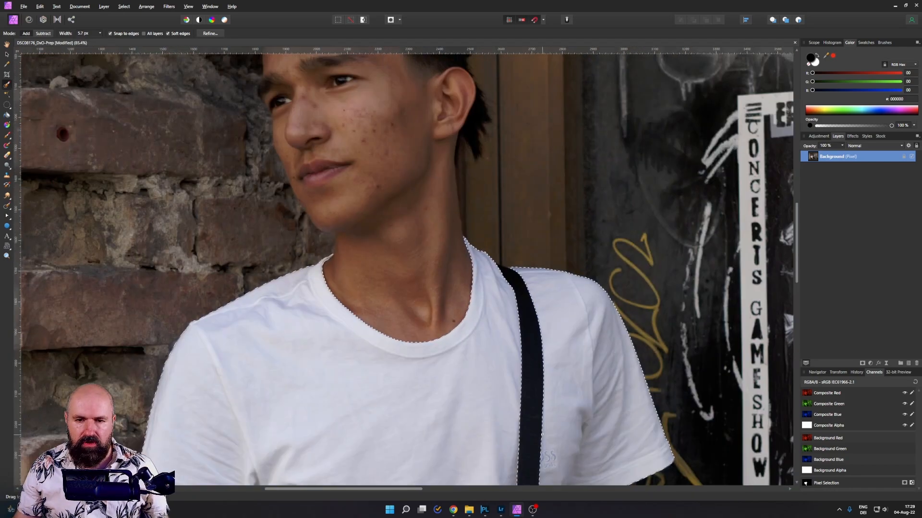
pyautogui.moveTo(525, 277); pyautogui.dragTo(455, 21)
pyautogui.scroll(-4, 460, 377)
pyautogui.moveTo(461, 376); pyautogui.dragTo(454, 339)
# Refine the shirt selection with matte edges and a 10% border width, and add a Levels adjustment masked to it
pyautogui.click(211, 33)
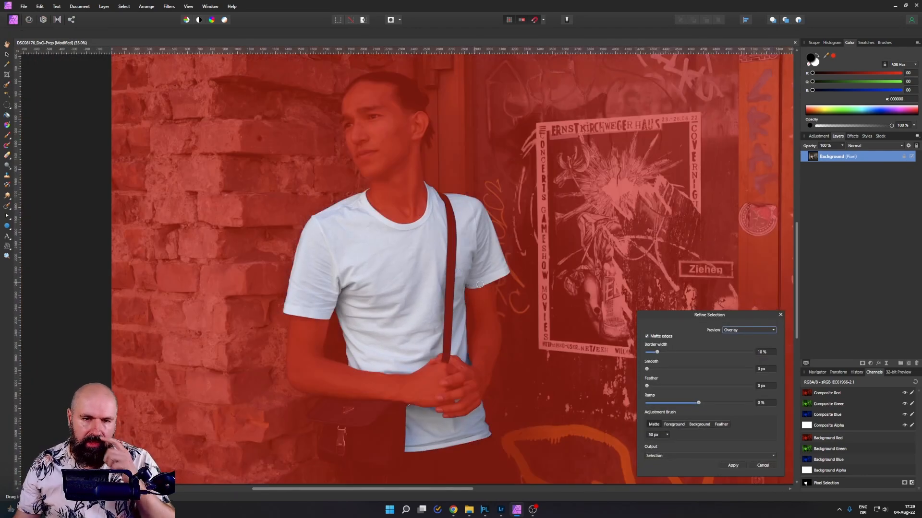
pyautogui.click(733, 466)
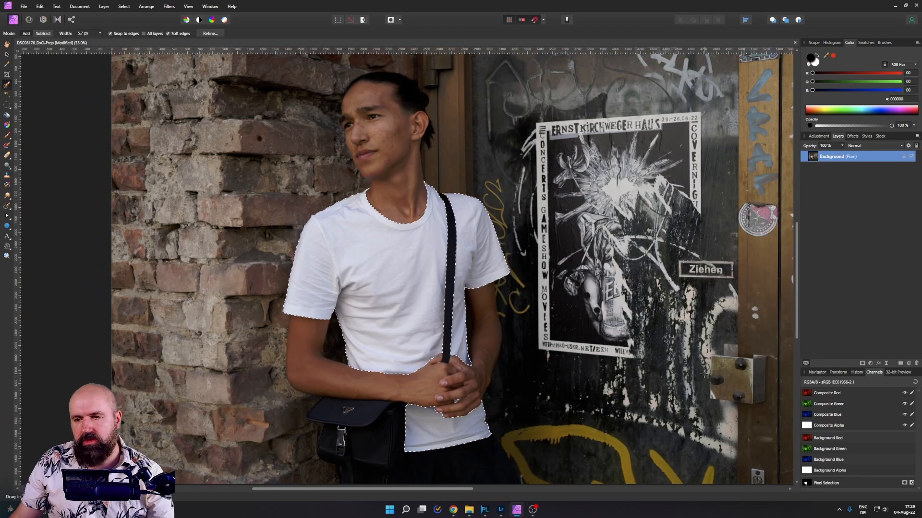
pyautogui.click(870, 363)
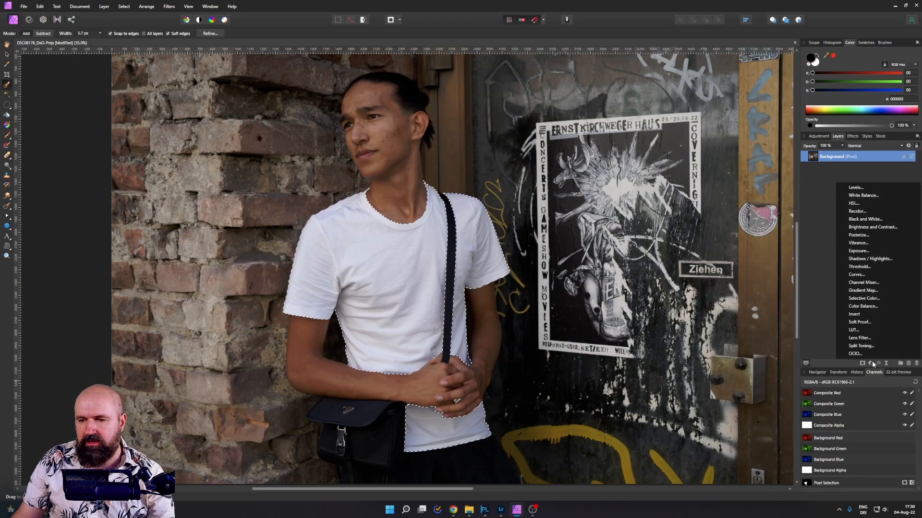
pyautogui.click(858, 188)
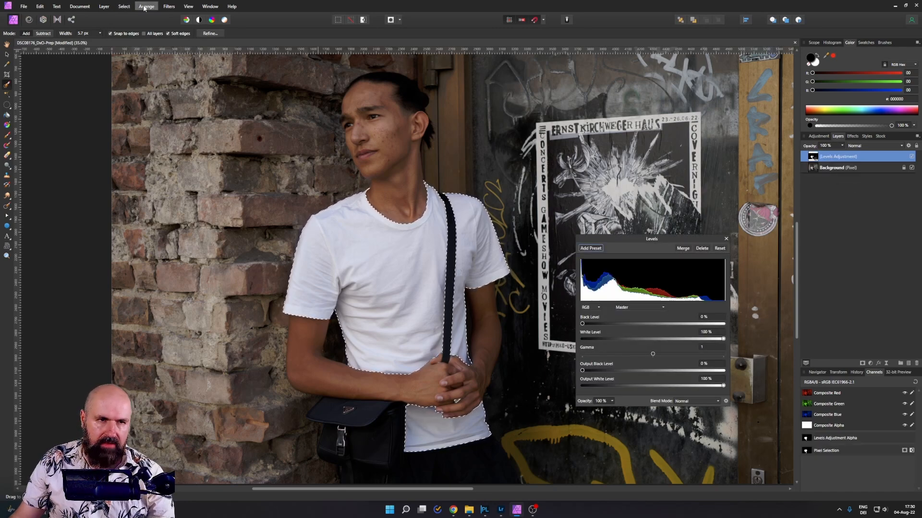
# Invert the pixel selection and add a second Levels adjustment covering everything except the shirt
pyautogui.click(124, 7)
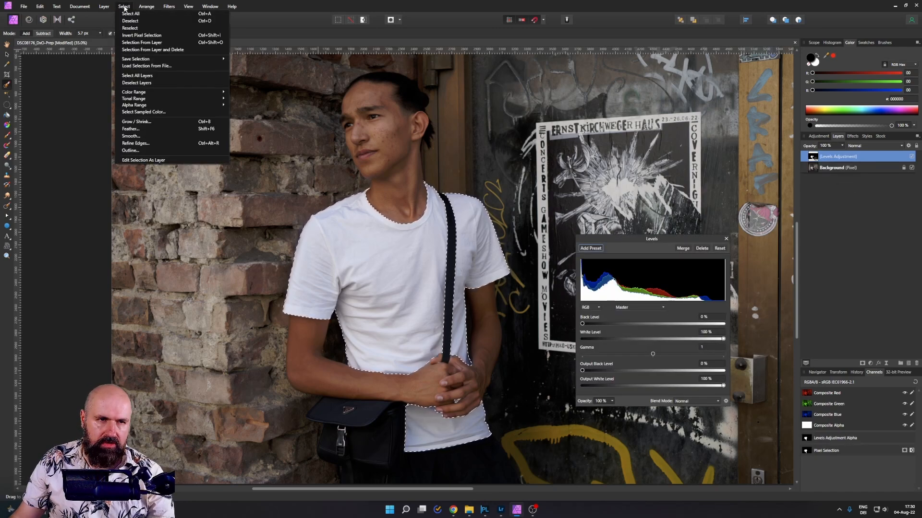
pyautogui.click(135, 36)
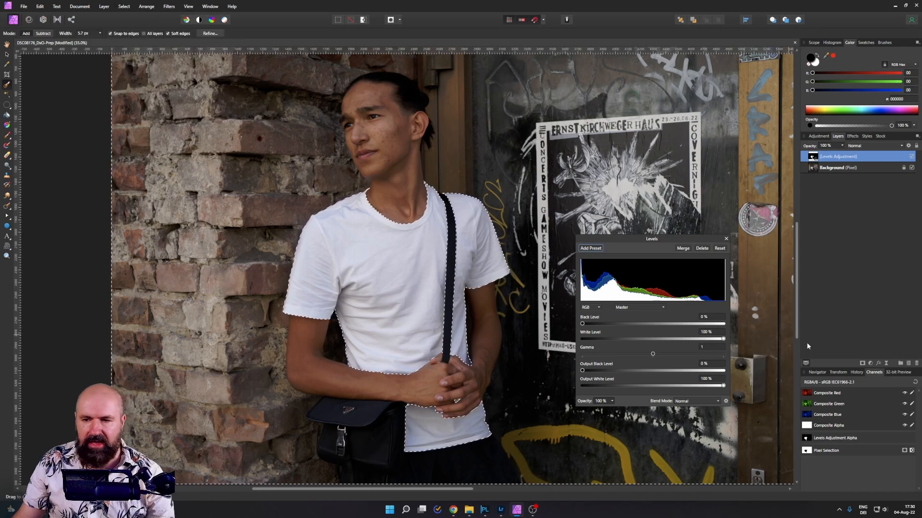
pyautogui.click(871, 365)
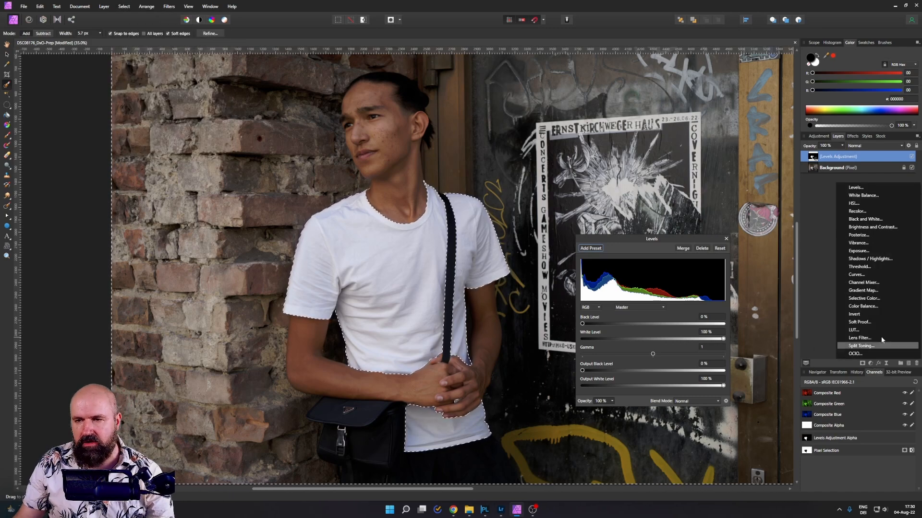
pyautogui.click(870, 188)
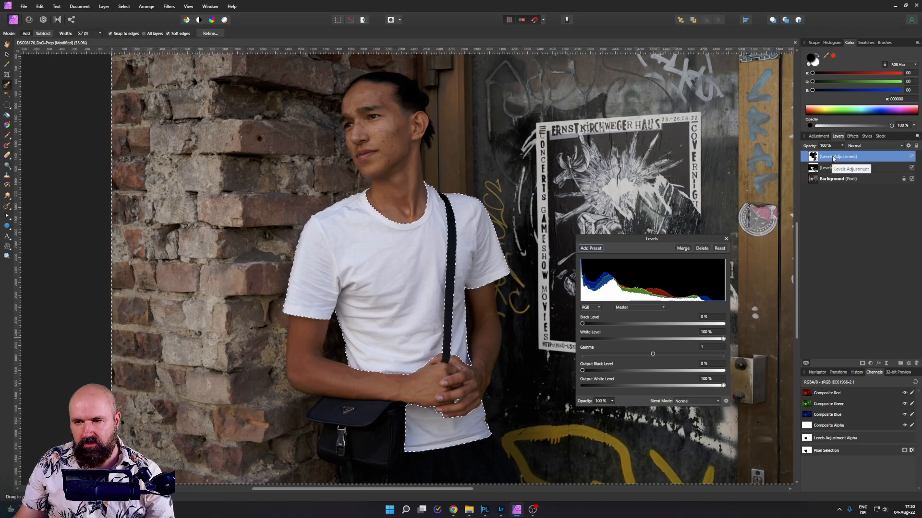
# Rename the lower Levels adjustment layer "shirt" and the upper one "no-shirt"
pyautogui.doubleClick(829, 168)
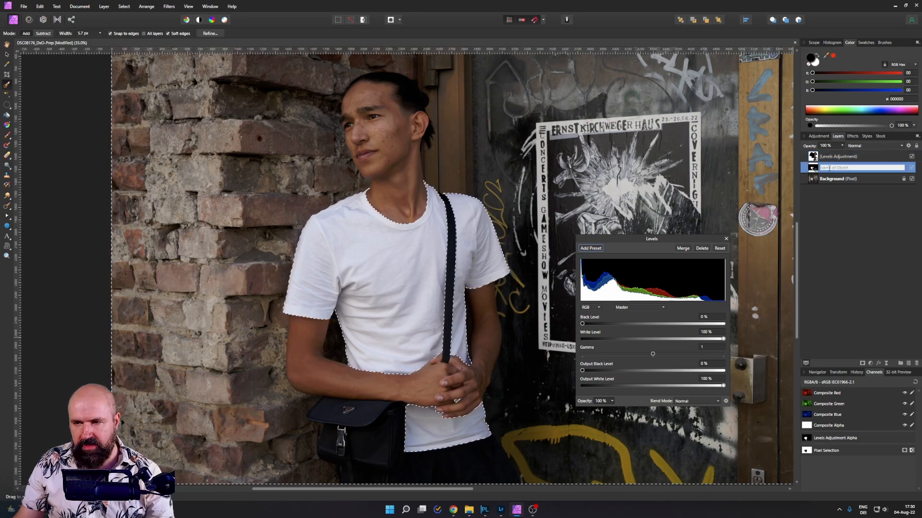
pyautogui.write('shirt')
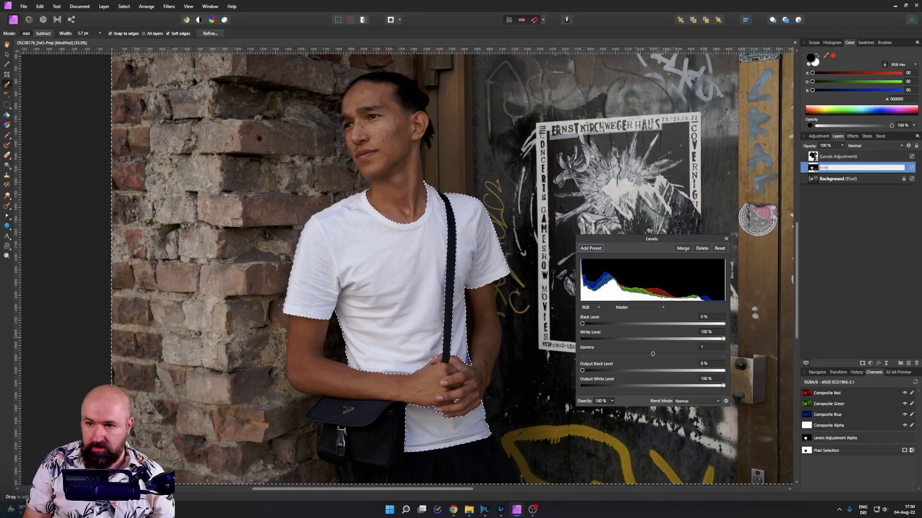
pyautogui.press('Return')
pyautogui.doubleClick(830, 156)
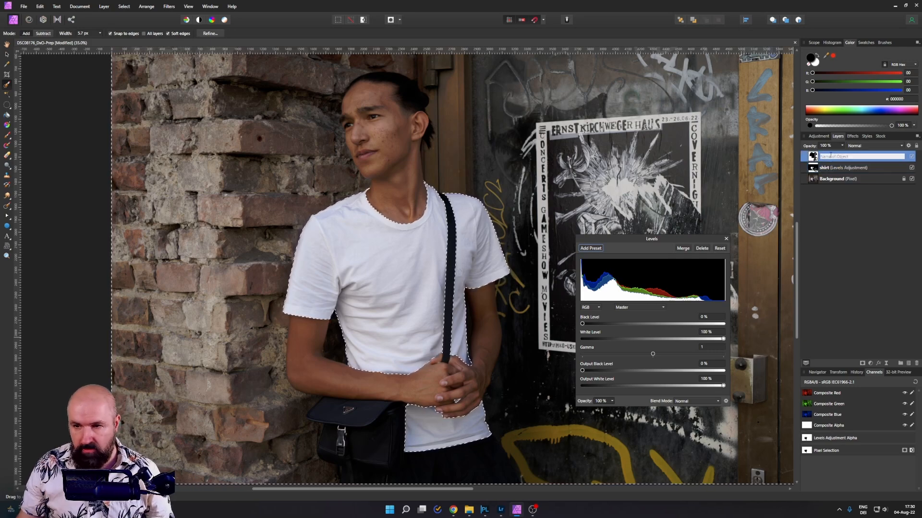
pyautogui.write('ha-shirt')
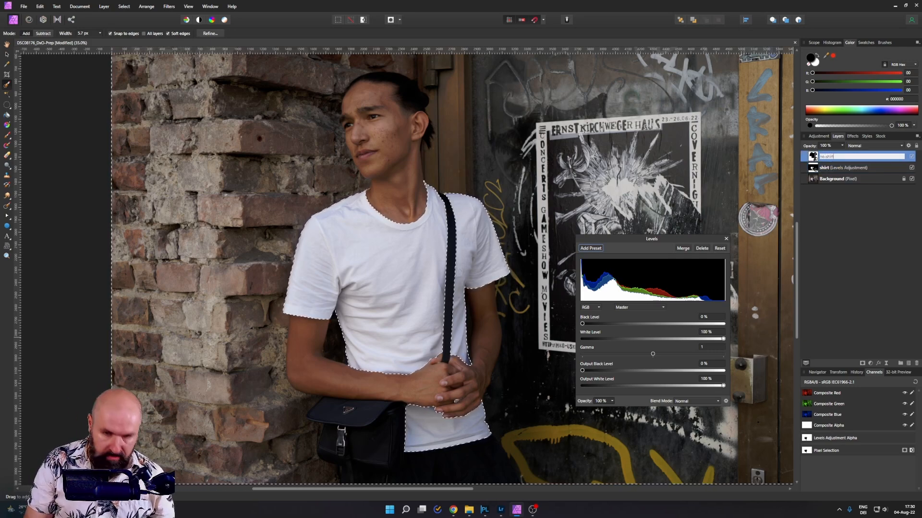
pyautogui.press('Return')
# Clear the pixel selection and move the Levels dialog away from the photo
pyautogui.moveTo(695, 239); pyautogui.dragTo(709, 222)
pyautogui.hotkey('ctrl', '0')
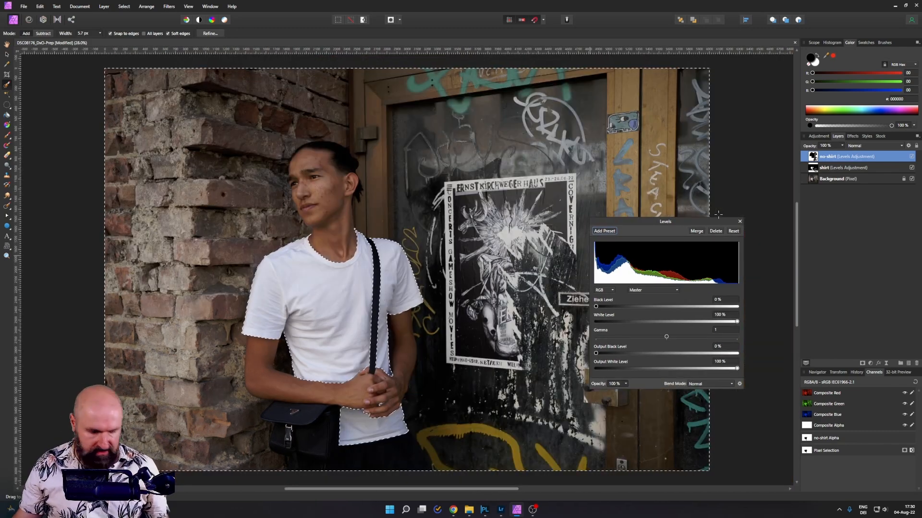
pyautogui.hotkey('ctrl', 'd')
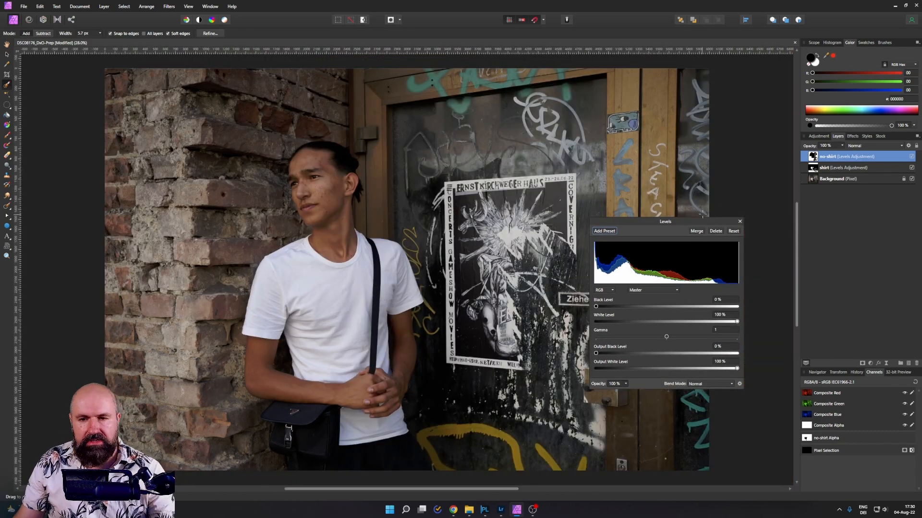
pyautogui.moveTo(673, 222); pyautogui.dragTo(793, 232)
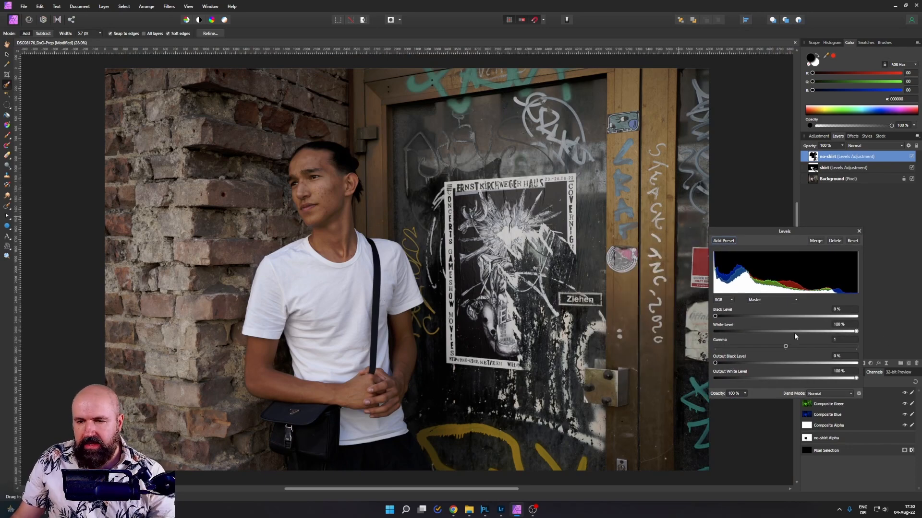
# Set the no-shirt Levels to Black Level 3%, White Level 77%, Gamma 0.862, Output Black Level 2% and Output White Level 98%
pyautogui.moveTo(855, 332)
pyautogui.mouseDown()
pyautogui.moveTo(743, 340)
pyautogui.moveTo(857, 339)
pyautogui.moveTo(777, 348)
pyautogui.mouseUp()
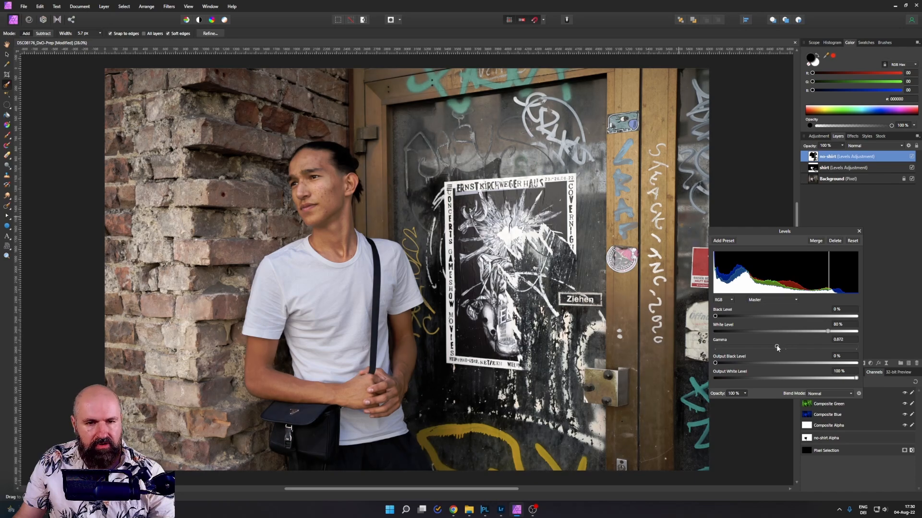
pyautogui.moveTo(715, 316); pyautogui.dragTo(719, 317)
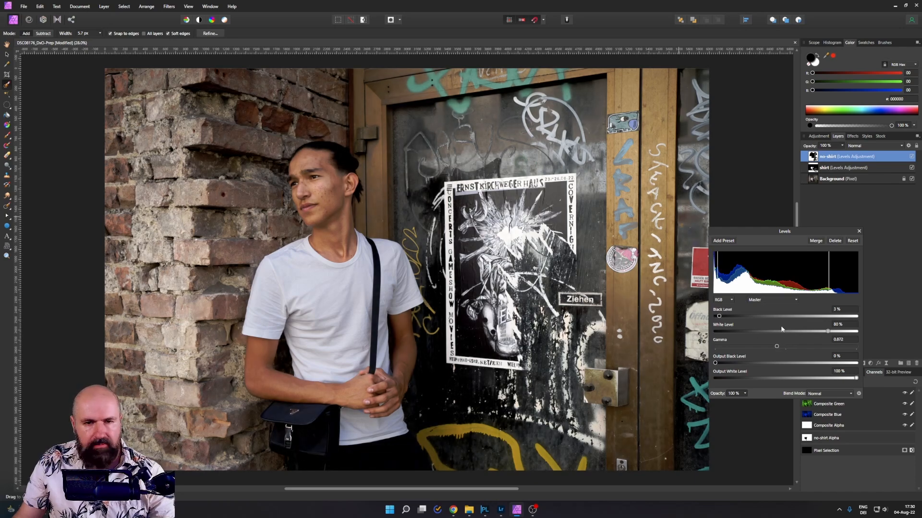
pyautogui.moveTo(827, 332); pyautogui.dragTo(828, 333)
pyautogui.moveTo(825, 334); pyautogui.dragTo(776, 347)
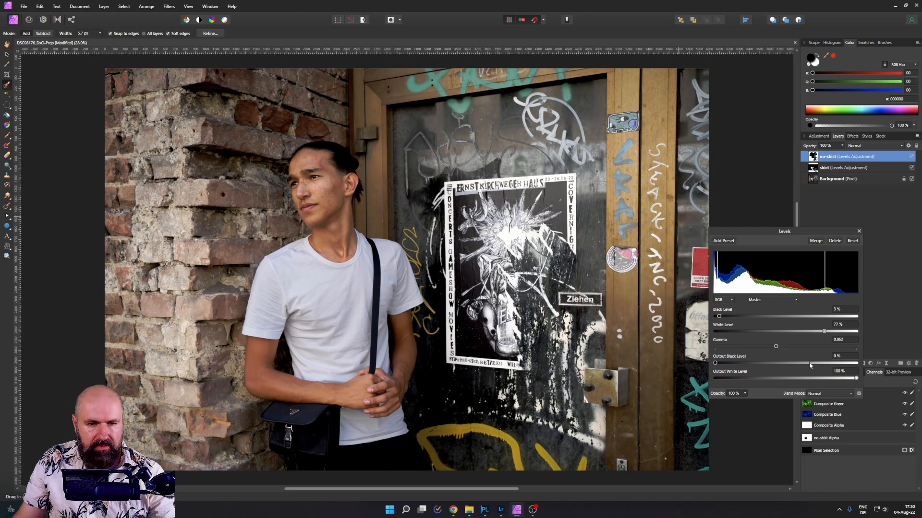
pyautogui.moveTo(856, 378); pyautogui.dragTo(856, 379)
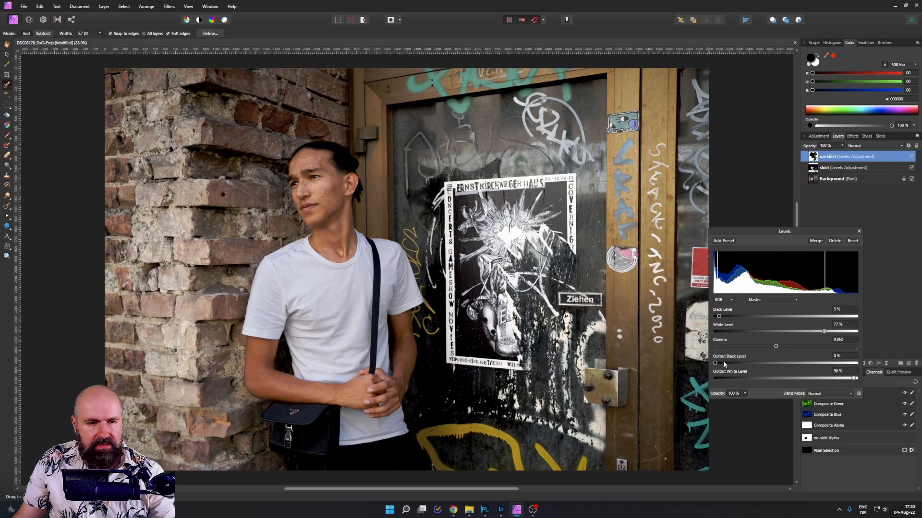
pyautogui.moveTo(716, 363)
pyautogui.mouseDown()
pyautogui.moveTo(732, 363)
pyautogui.moveTo(717, 363)
pyautogui.mouseUp()
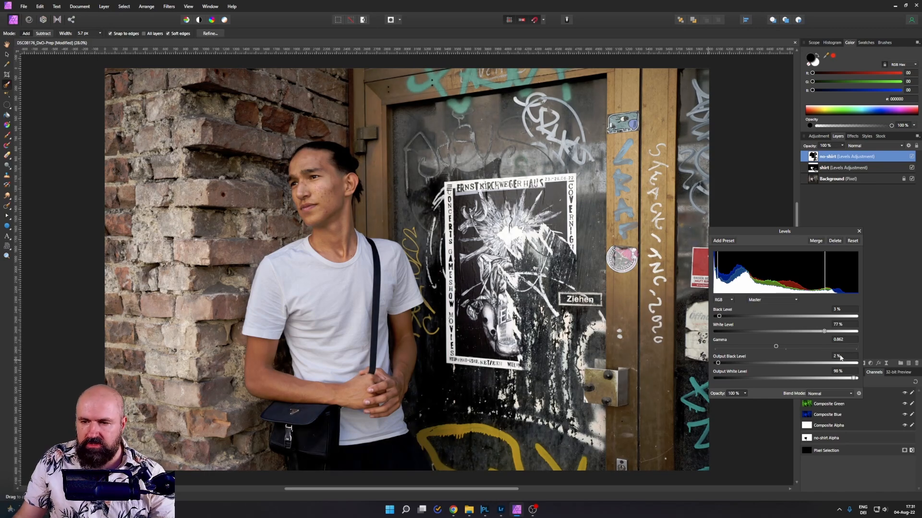
pyautogui.click(859, 230)
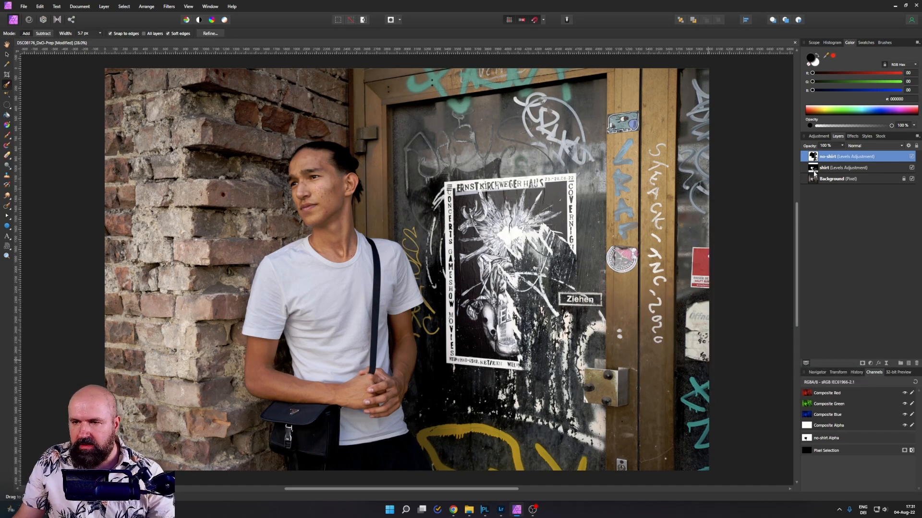
# Reopen the shirt Levels adjustment and slightly lower its White Level and Gamma
pyautogui.doubleClick(812, 168)
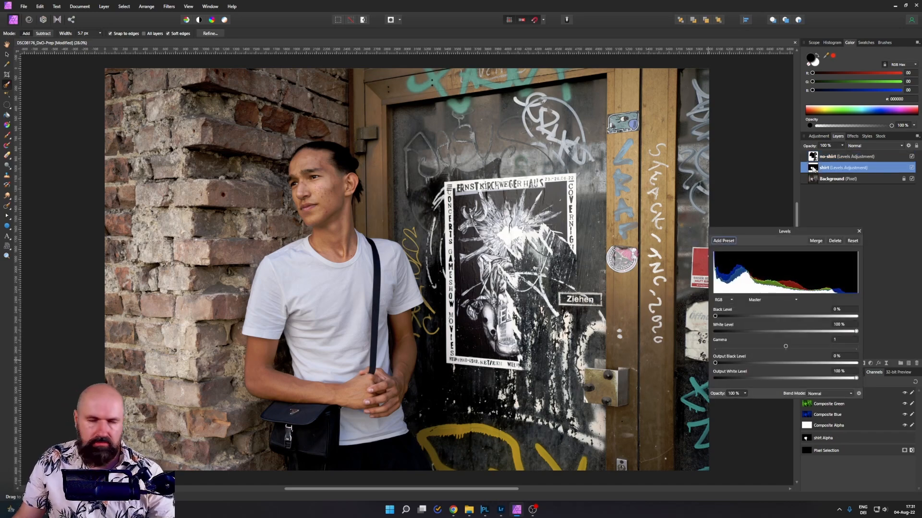
pyautogui.moveTo(776, 235); pyautogui.dragTo(696, 199)
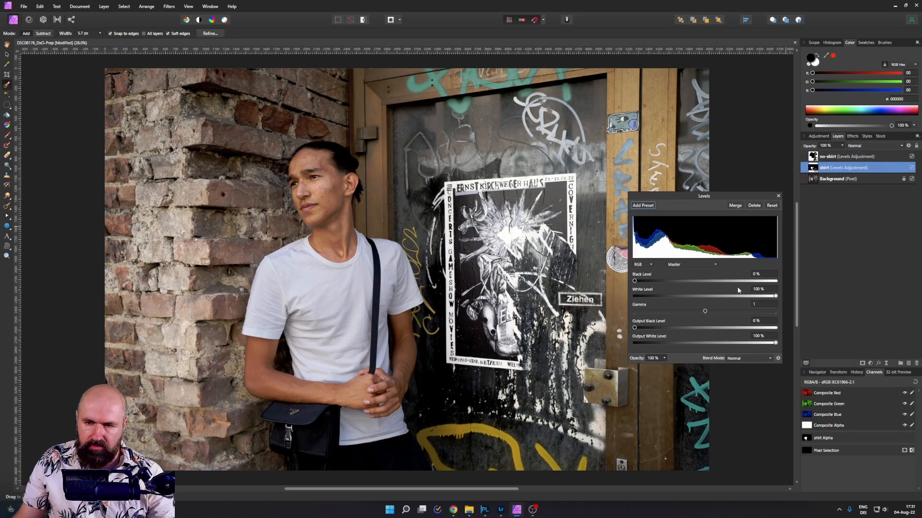
pyautogui.moveTo(775, 296); pyautogui.dragTo(767, 296)
pyautogui.moveTo(707, 311); pyautogui.dragTo(701, 311)
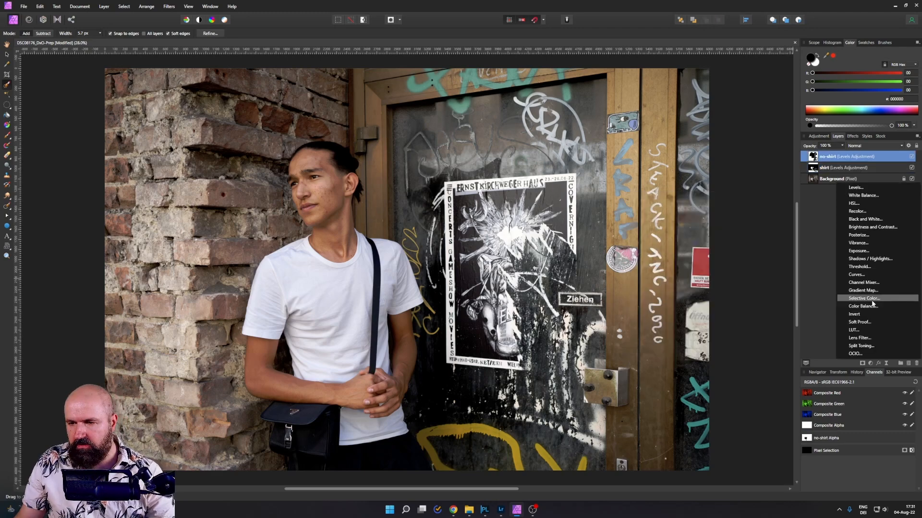
# Add a Selective Color adjustment and set Reds to Cyan -17%, Magenta -10%, Yellow -10% and Black -12%
pyautogui.click(872, 301)
pyautogui.moveTo(719, 247); pyautogui.dragTo(654, 229)
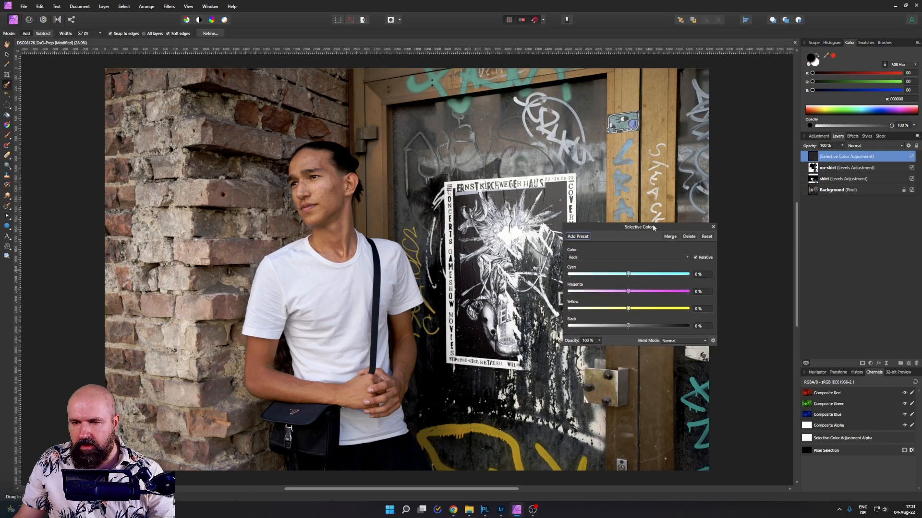
pyautogui.moveTo(630, 275); pyautogui.dragTo(621, 326)
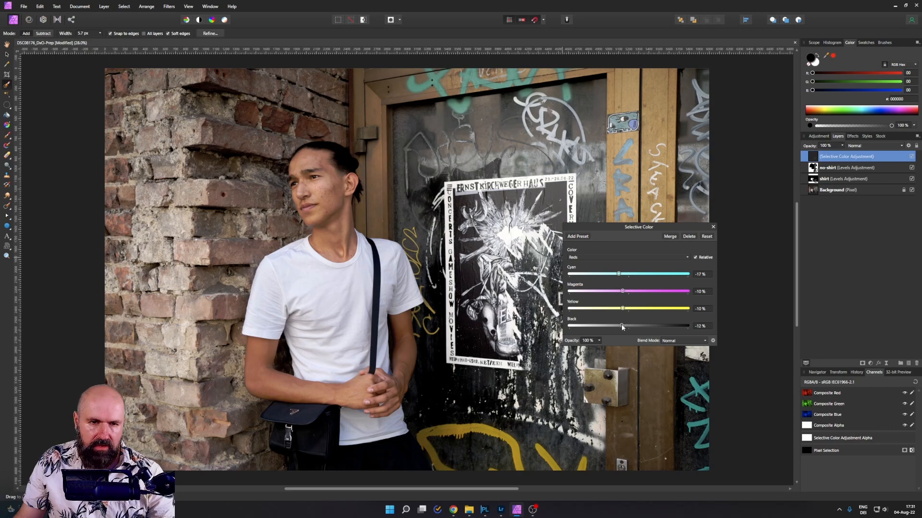
# Fine-tune the Cyan, Magenta, Yellow and Black amounts for Yellows in the Selective Color adjustment
pyautogui.click(594, 258)
pyautogui.click(586, 277)
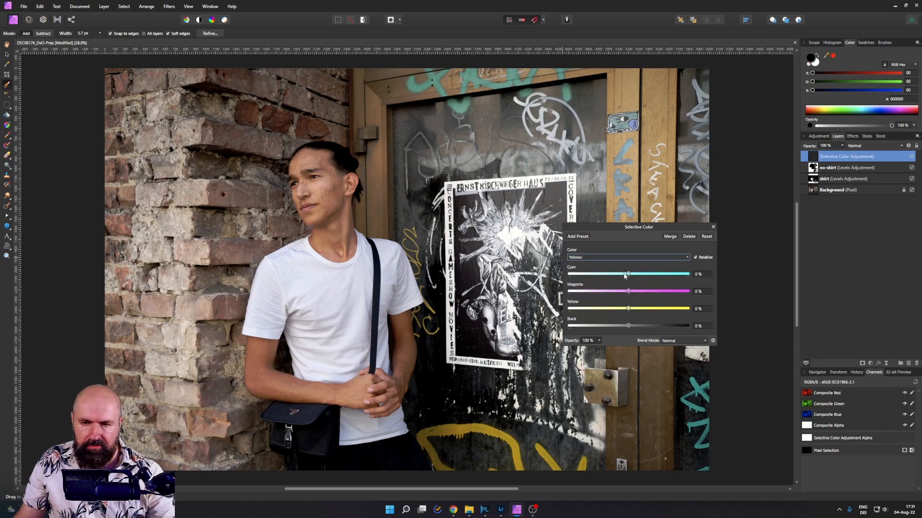
pyautogui.moveTo(626, 274); pyautogui.dragTo(631, 326)
# Set the Selective Color Greens to Cyan 7%, Magenta 18%, Yellow 12% and Black 9%
pyautogui.click(590, 258)
pyautogui.click(587, 281)
pyautogui.moveTo(629, 276); pyautogui.dragTo(633, 325)
# Set the Selective Color Cyans to Cyan 25%, Magenta 26%, Yellow 14% and Black 27%
pyautogui.click(609, 261)
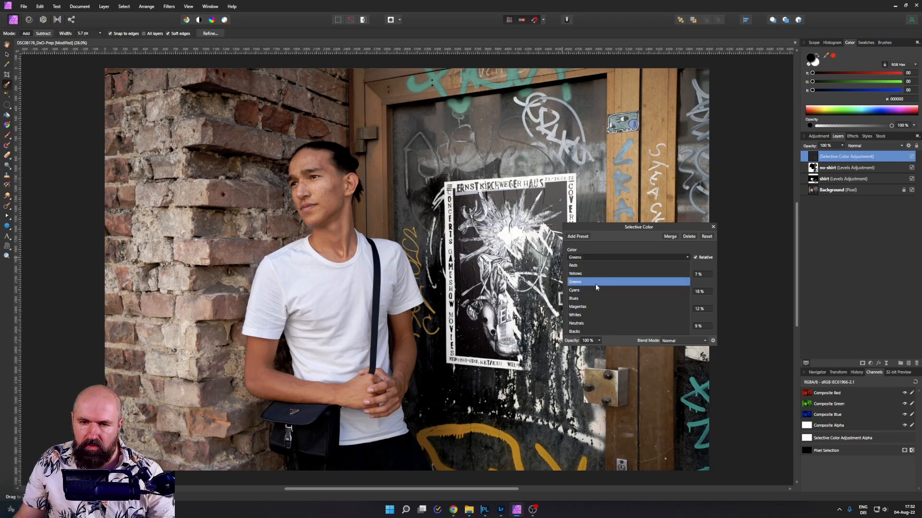
pyautogui.click(586, 288)
pyautogui.moveTo(629, 275)
pyautogui.mouseDown()
pyautogui.moveTo(619, 277)
pyautogui.moveTo(645, 277)
pyautogui.mouseUp()
pyautogui.moveTo(597, 226); pyautogui.dragTo(502, 268)
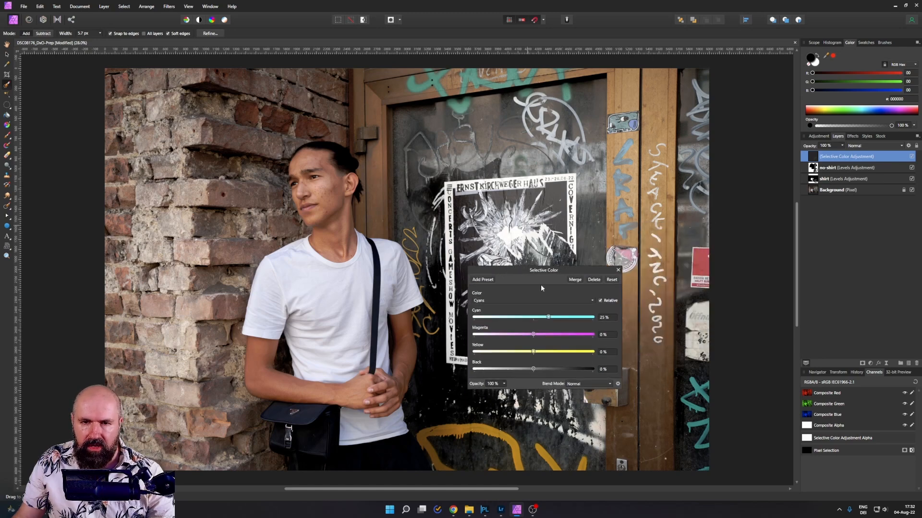
pyautogui.moveTo(534, 334); pyautogui.dragTo(512, 336)
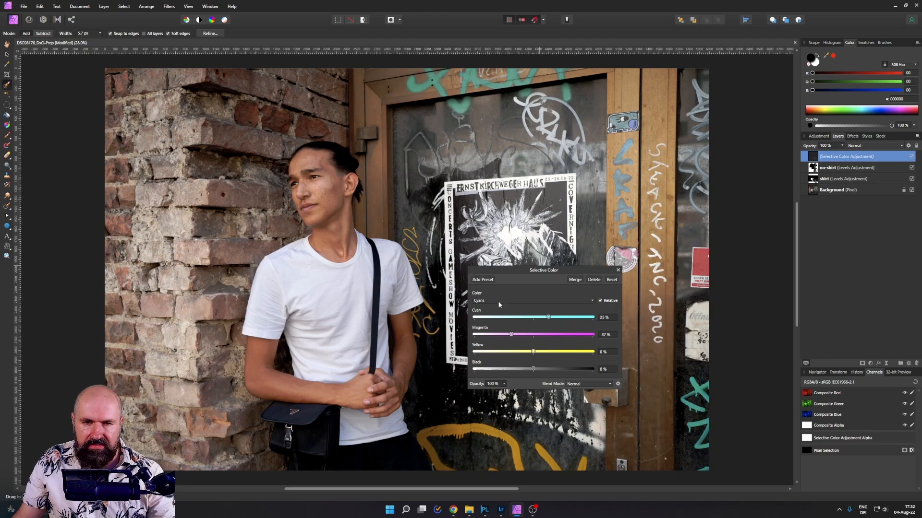
pyautogui.moveTo(512, 335); pyautogui.dragTo(553, 369)
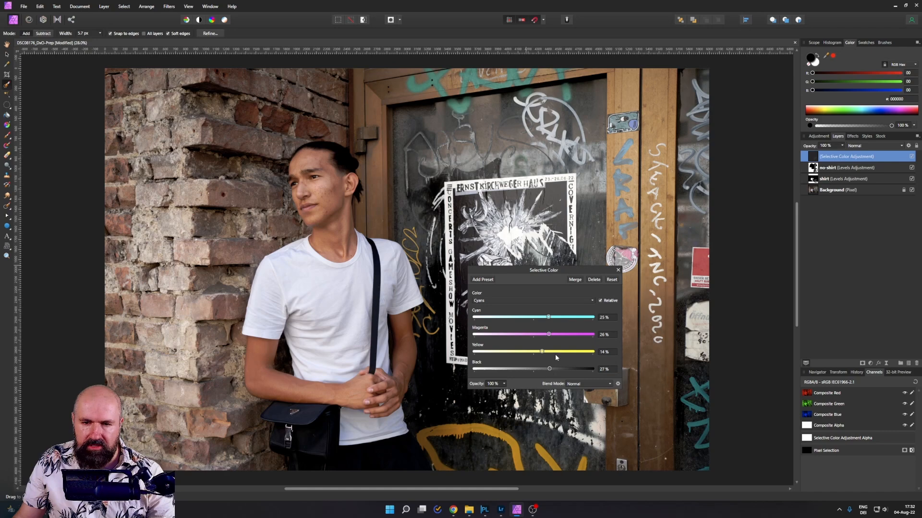
# Set the Selective Color Blues to Cyan 28%, Magenta 3%, Yellow 3% and Black -16%, and close the adjustment
pyautogui.click(516, 301)
pyautogui.click(496, 343)
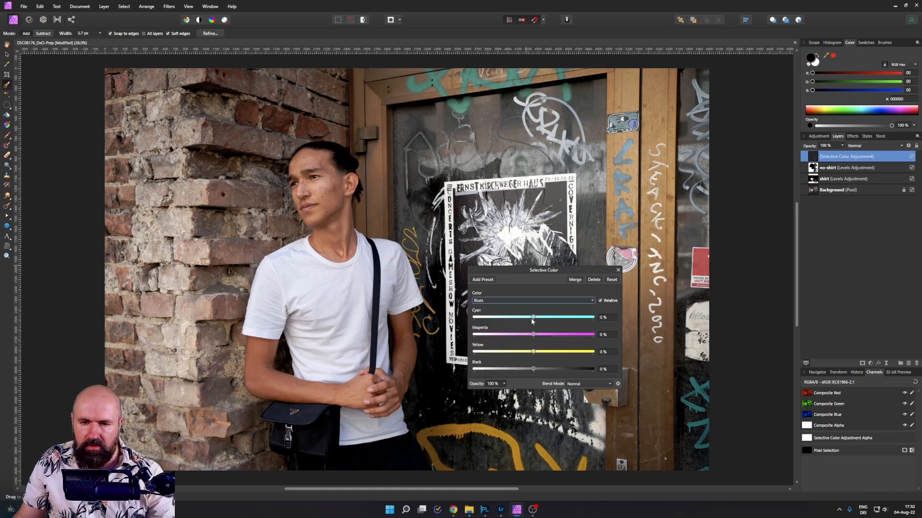
pyautogui.moveTo(533, 318); pyautogui.dragTo(525, 368)
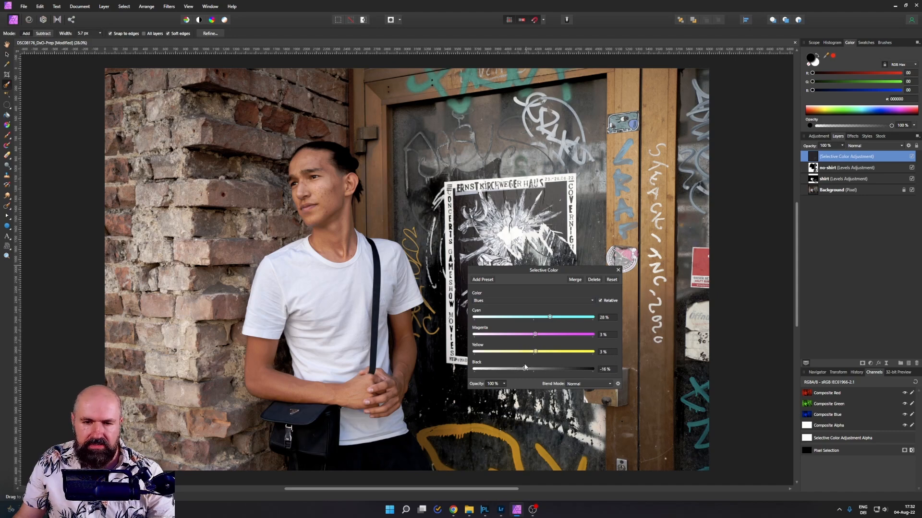
pyautogui.click(618, 269)
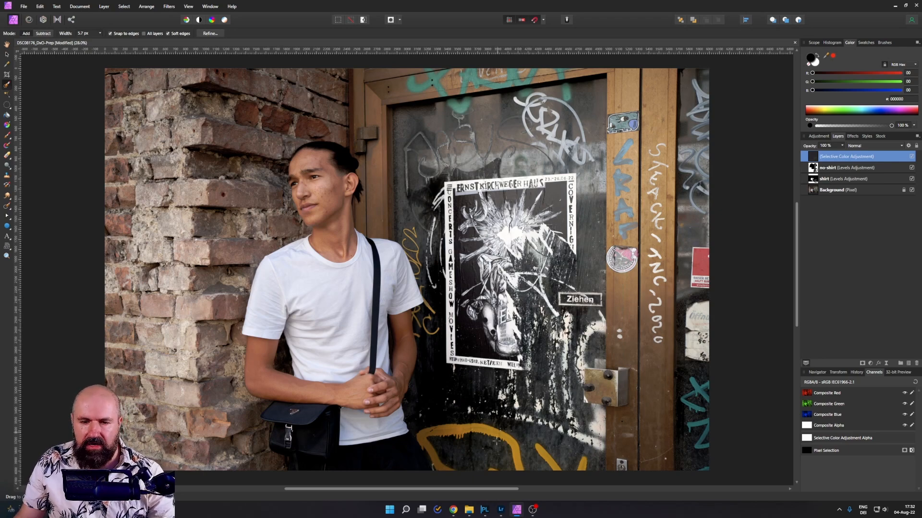
# Switch to Lightroom to check its version of the portrait, and return to Affinity Photo
pyautogui.click(500, 510)
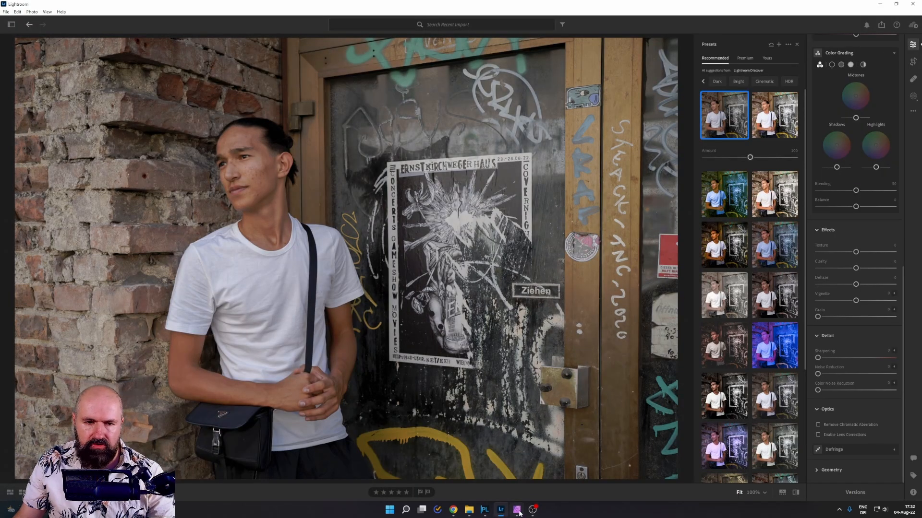
pyautogui.click(517, 511)
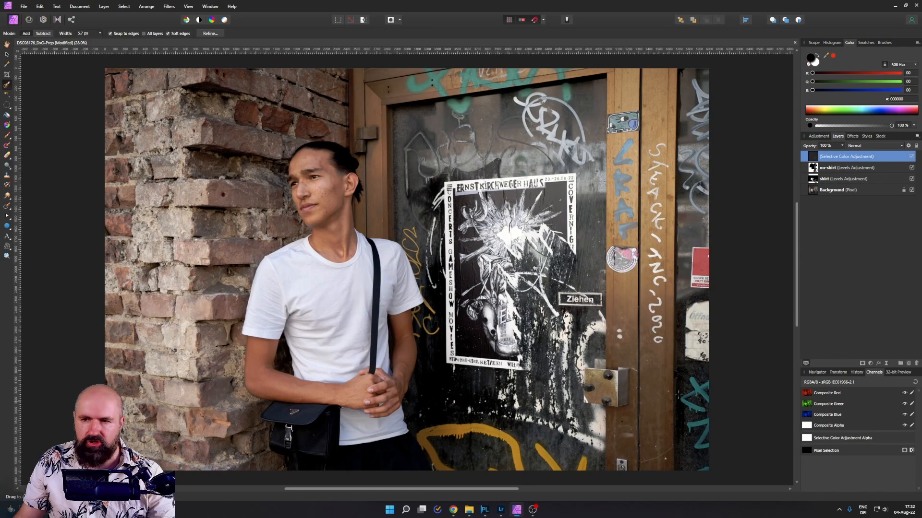
# Add an HSL adjustment and set the Saturation Shift of the yellows to -87%
pyautogui.click(861, 362)
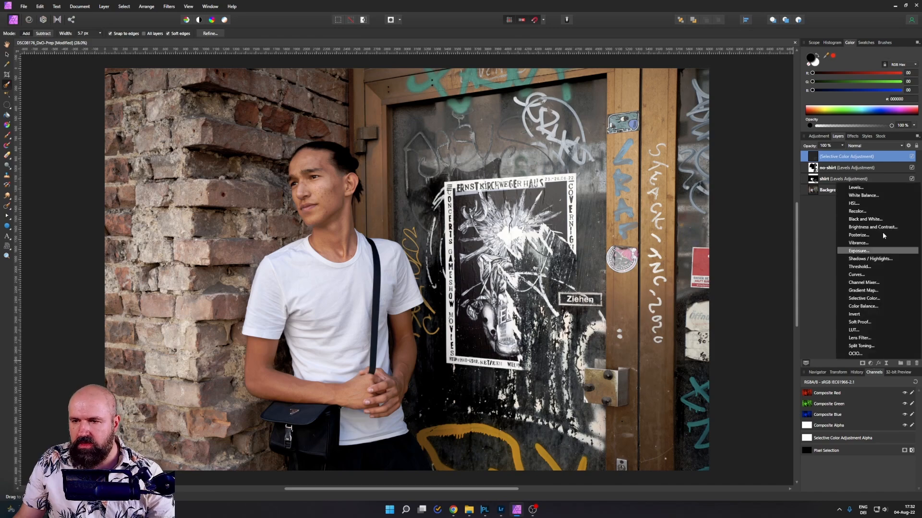
pyautogui.click(861, 203)
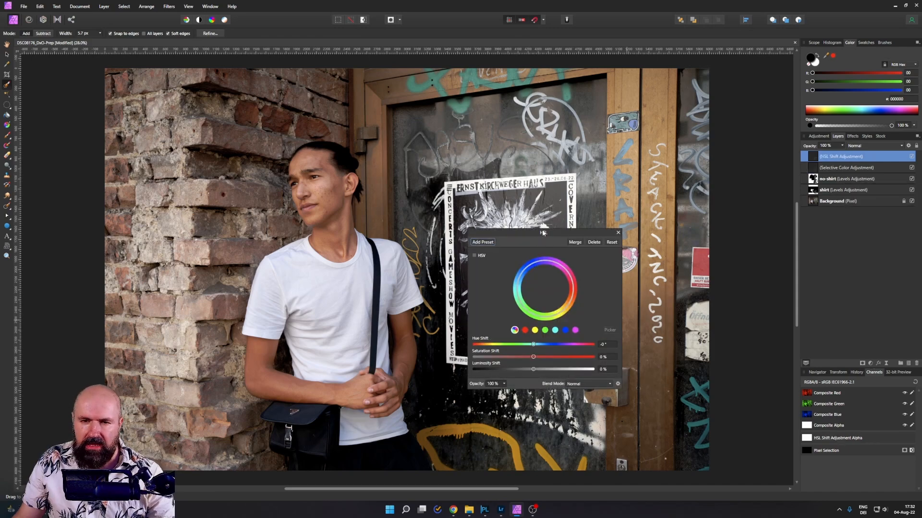
pyautogui.moveTo(543, 233); pyautogui.dragTo(615, 185)
pyautogui.click(606, 282)
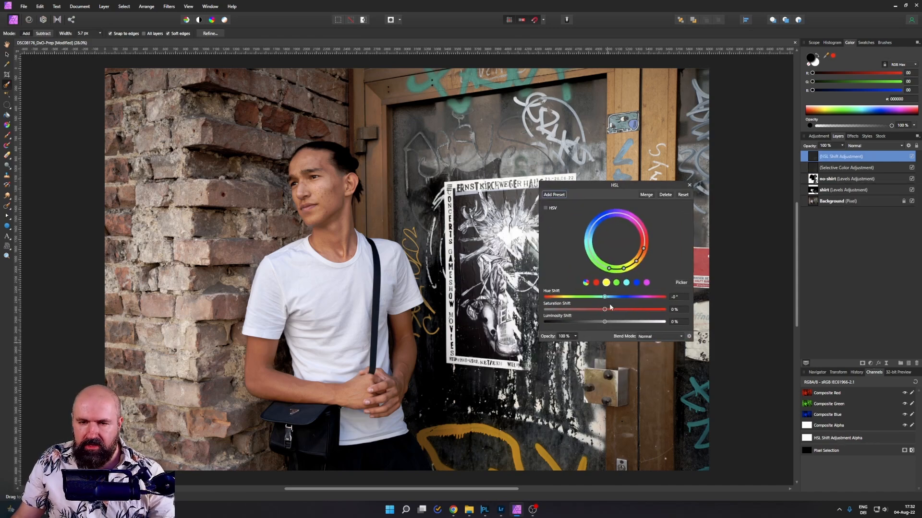
pyautogui.moveTo(604, 309); pyautogui.dragTo(546, 309)
pyautogui.click(553, 310)
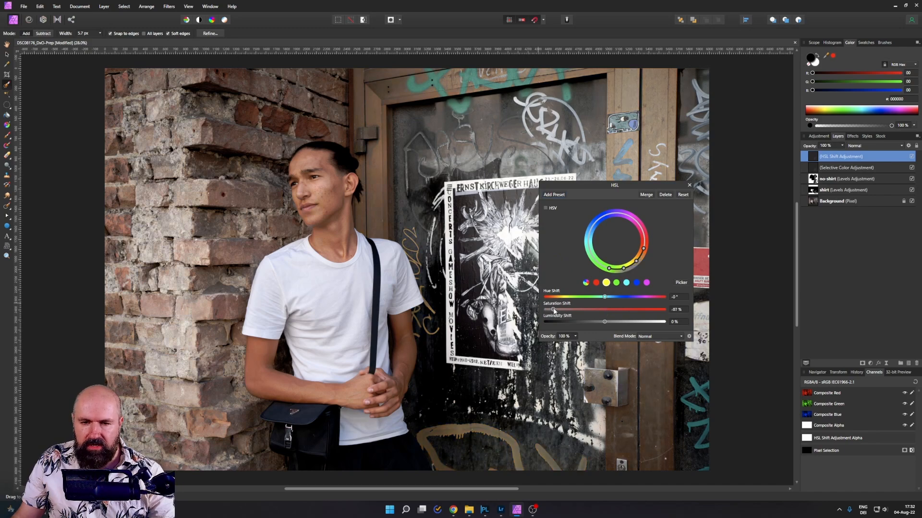
# Fully desaturate the greens, cyans, blues and magentas in the HSL adjustment
pyautogui.click(615, 283)
pyautogui.moveTo(604, 309); pyautogui.dragTo(515, 311)
pyautogui.click(627, 284)
pyautogui.moveTo(605, 309); pyautogui.dragTo(538, 311)
pyautogui.click(637, 284)
pyautogui.click(646, 283)
pyautogui.moveTo(605, 310); pyautogui.dragTo(538, 311)
# Set the HSL reds to Saturation Shift -16% and Luminosity Shift 1%, and close the adjustment
pyautogui.click(596, 283)
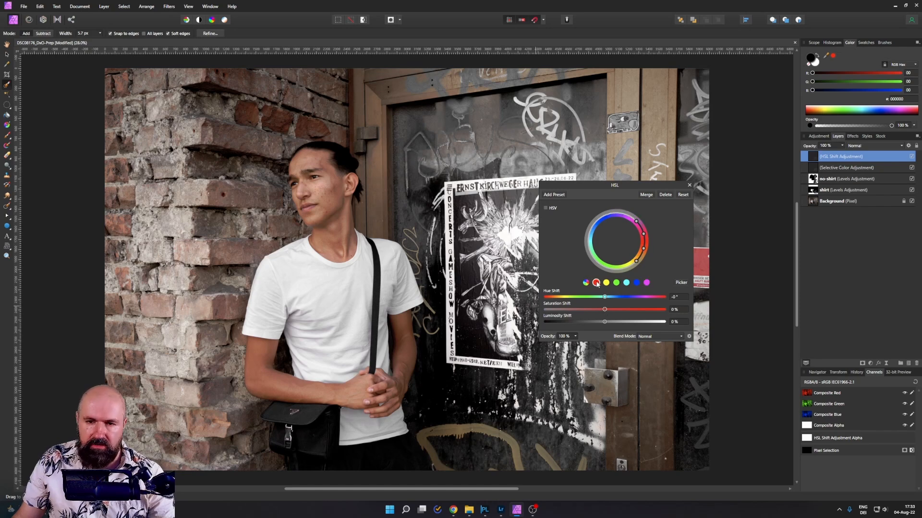
pyautogui.moveTo(563, 185); pyautogui.dragTo(708, 224)
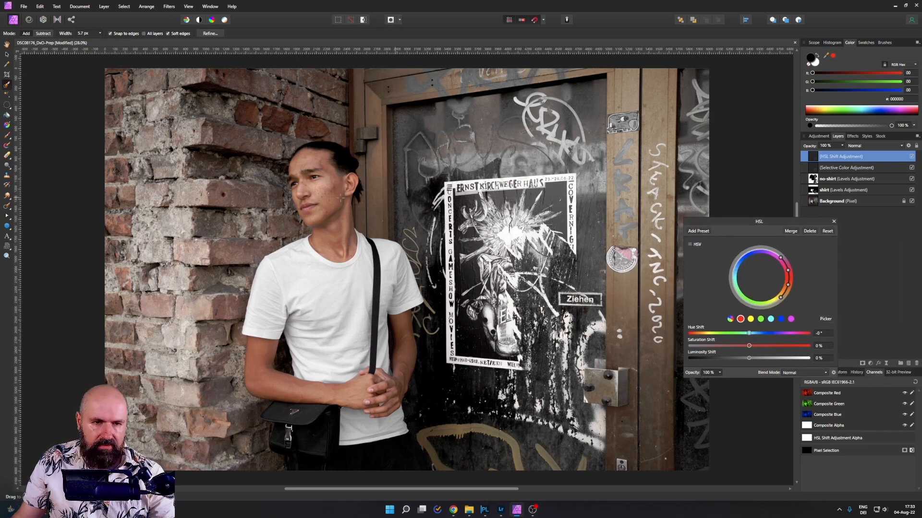
pyautogui.moveTo(749, 346); pyautogui.dragTo(744, 346)
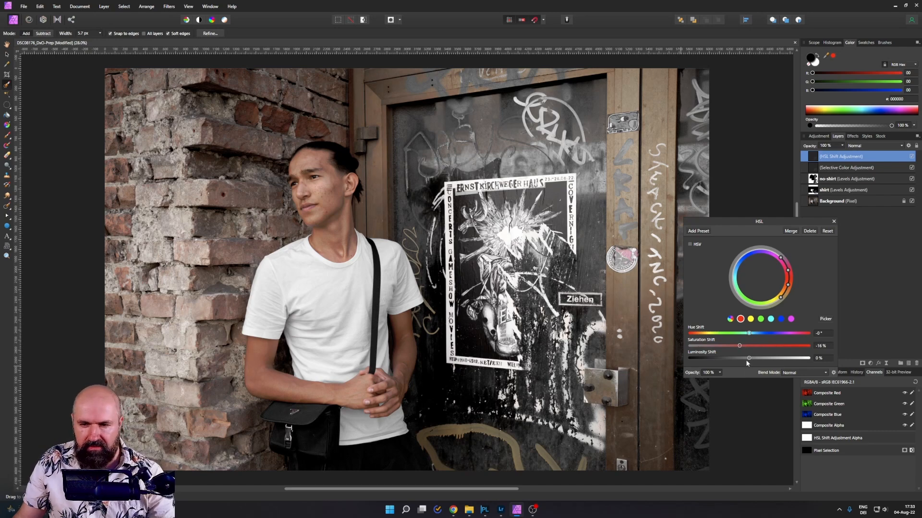
pyautogui.moveTo(748, 359); pyautogui.dragTo(749, 358)
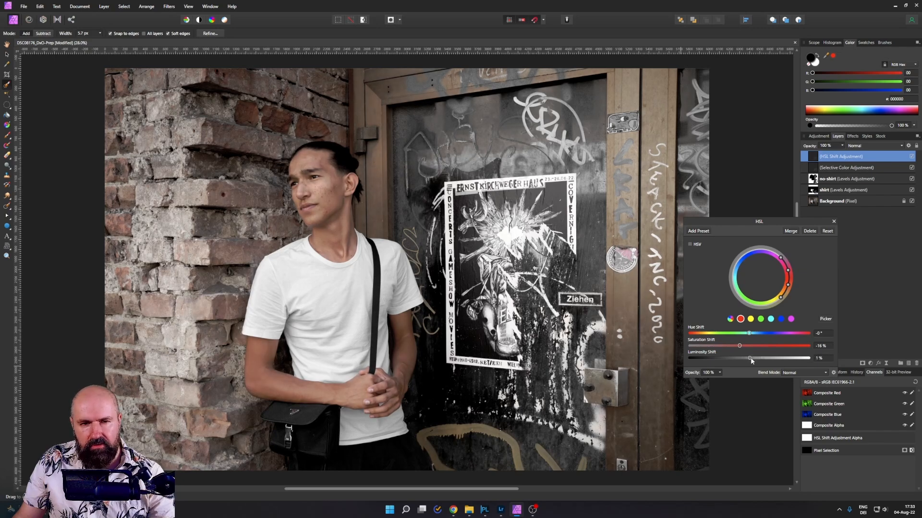
pyautogui.click(833, 222)
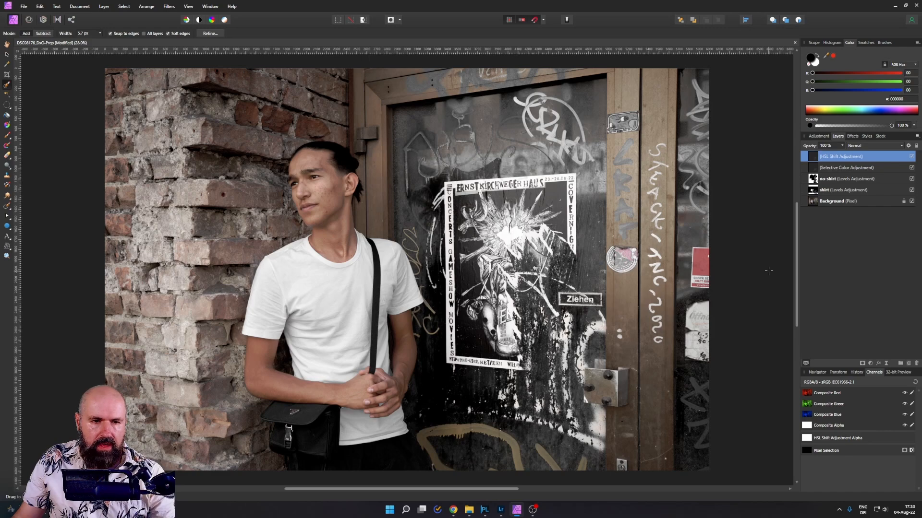
# Add a new pixel layer on top, choose the Paint Brush, and set the layer's blend mode to Luminosity
pyautogui.click(908, 364)
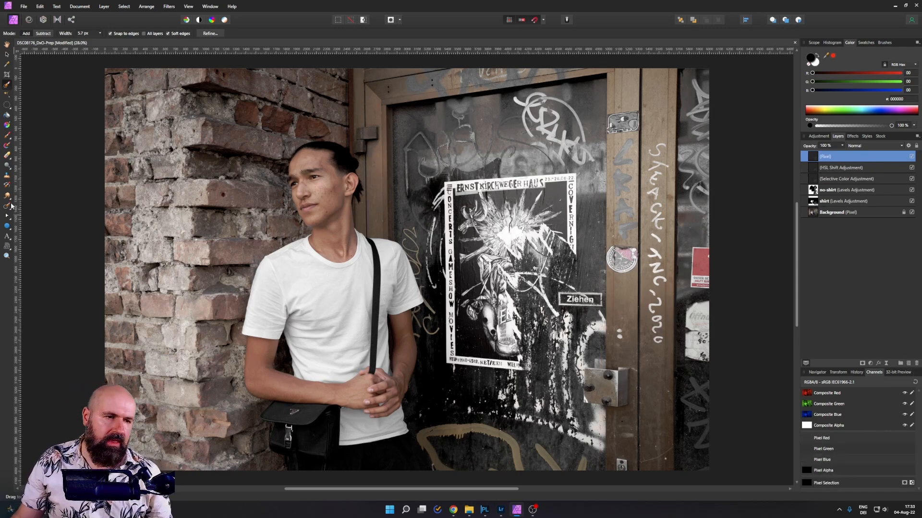
pyautogui.click(7, 134)
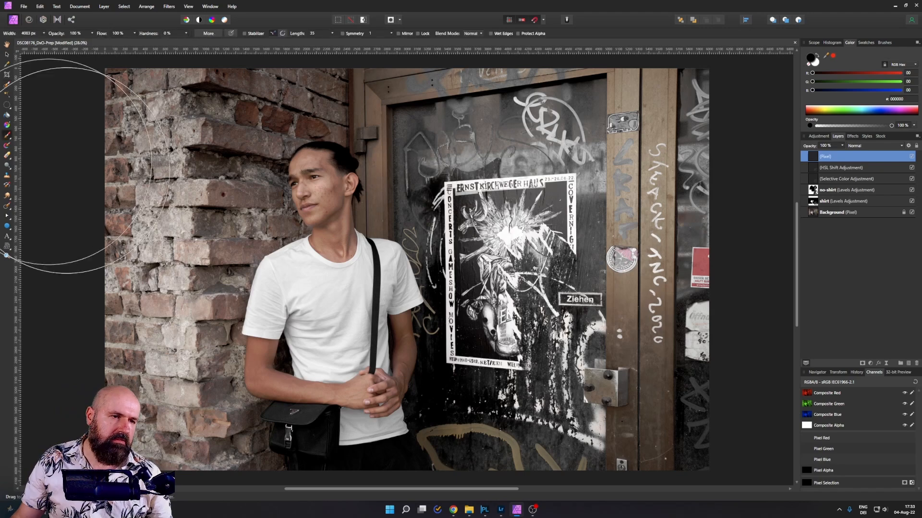
pyautogui.click(855, 146)
pyautogui.scroll(-5, 869, 192)
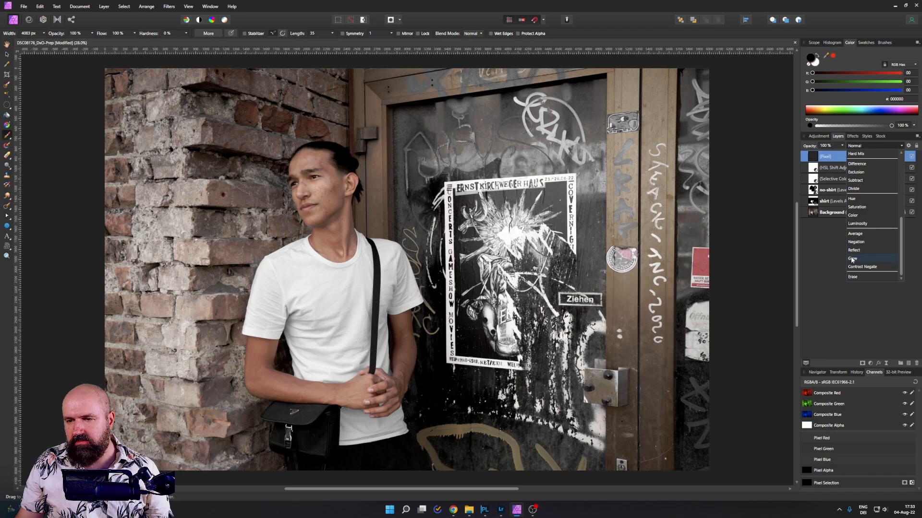
pyautogui.click(866, 225)
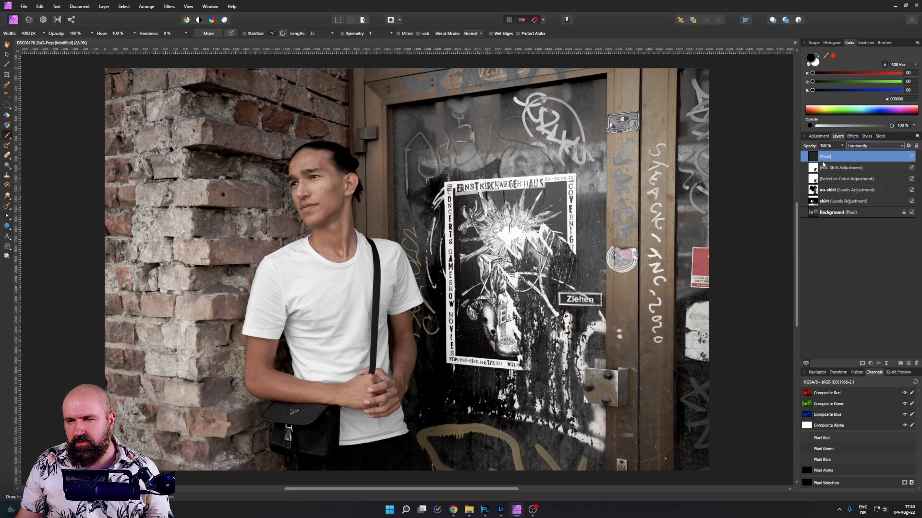
pyautogui.moveTo(307, 267); pyautogui.dragTo(250, 275)
pyautogui.click(179, 279)
pyautogui.scroll(-2, 198, 284)
pyautogui.scroll(-1, 199, 284)
pyautogui.hotkey('ctrl', 'z')
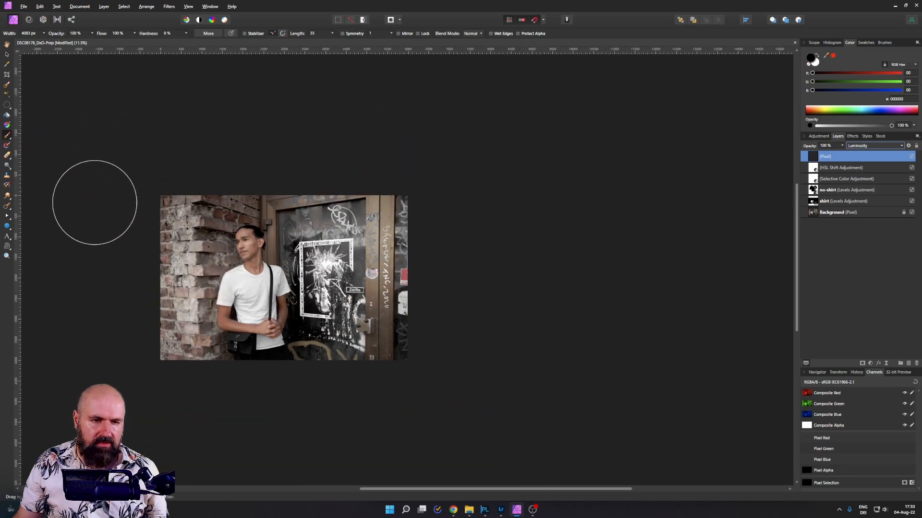
# Paint a soft black vignette along the photo's left, bottom and right edges on the new pixel layer
pyautogui.moveTo(144, 269); pyautogui.dragTo(208, 385)
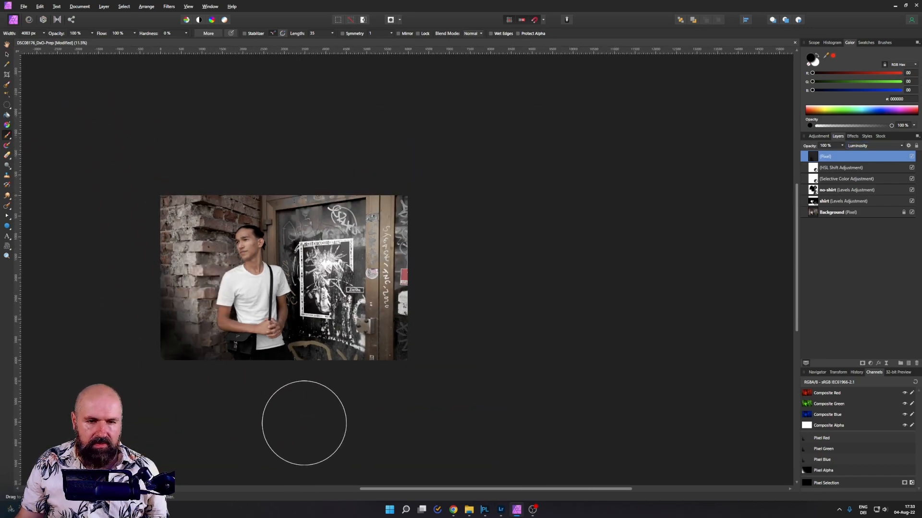
pyautogui.moveTo(362, 397)
pyautogui.mouseDown()
pyautogui.moveTo(311, 176)
pyautogui.moveTo(315, 167)
pyautogui.moveTo(417, 305)
pyautogui.moveTo(419, 208)
pyautogui.moveTo(333, 164)
pyautogui.moveTo(230, 155)
pyautogui.moveTo(410, 226)
pyautogui.mouseUp()
pyautogui.scroll(-3, 458, 291)
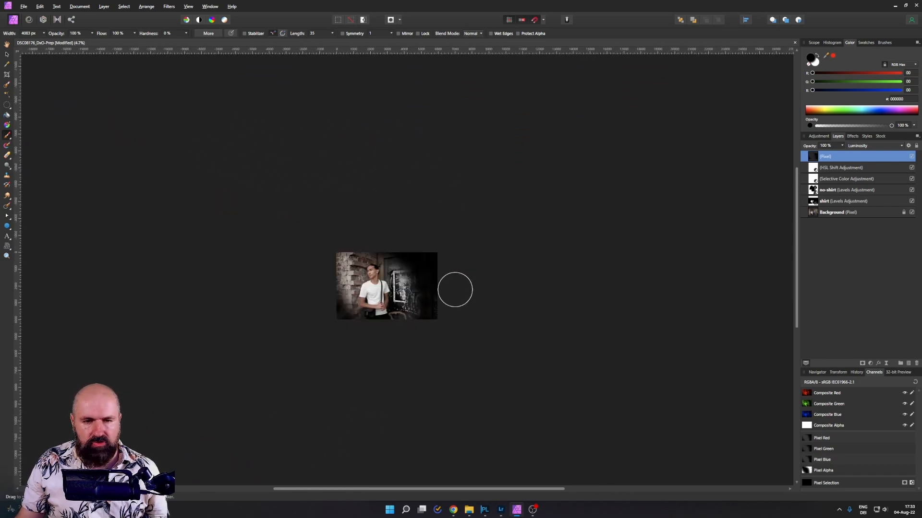
pyautogui.hotkey('ctrl', '0')
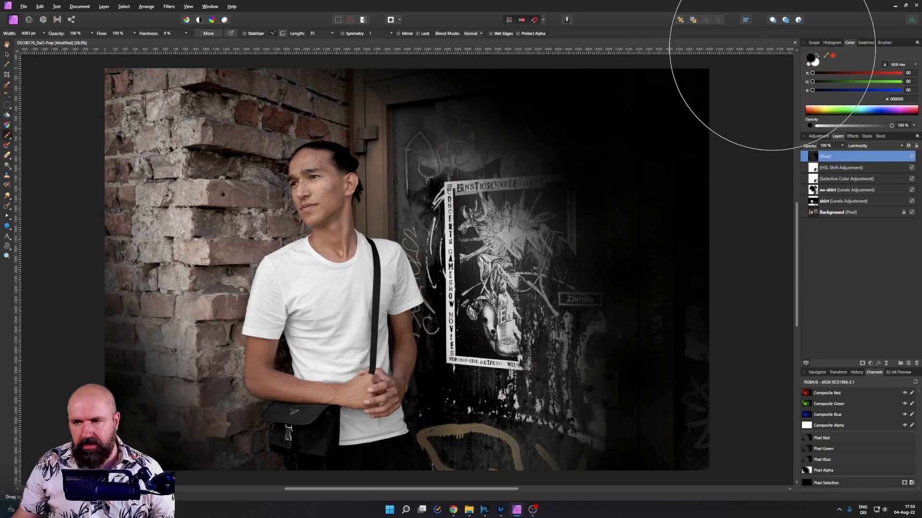
# Set the vignette layer's blend mode to Soft Light and its opacity to 69%
pyautogui.click(868, 146)
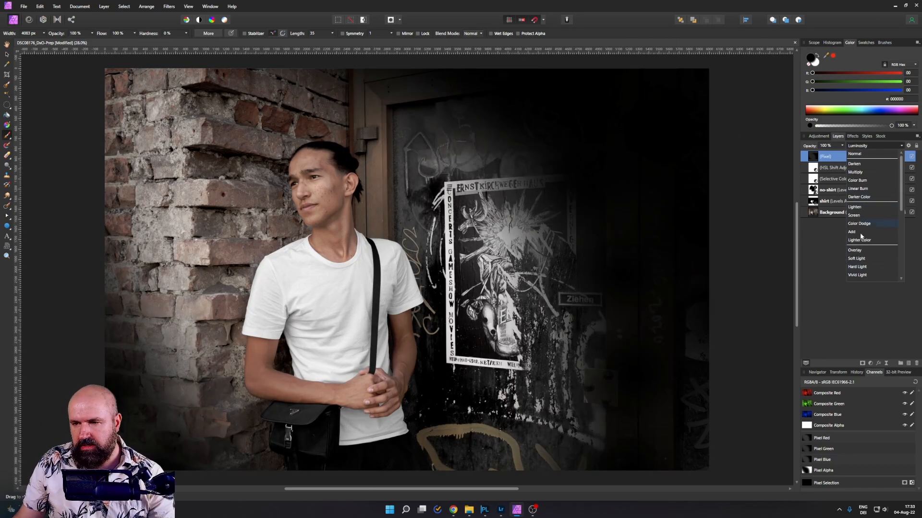
pyautogui.click(856, 258)
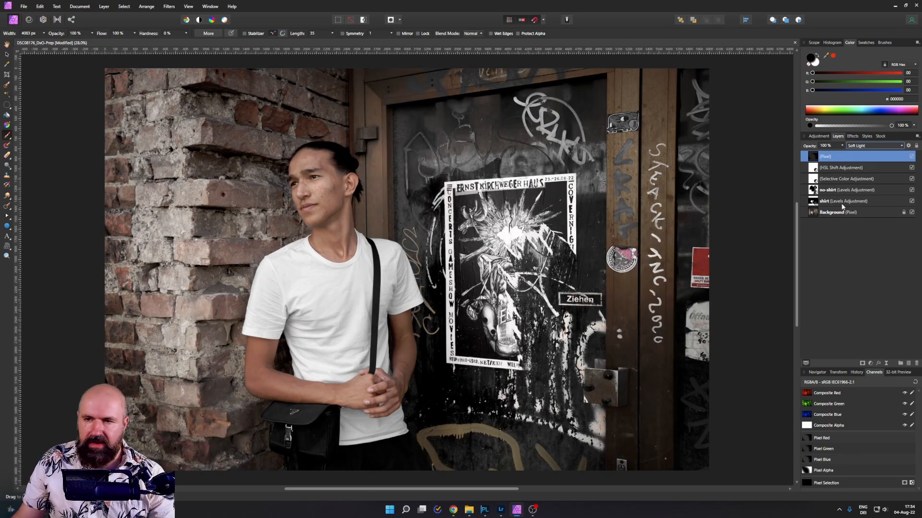
pyautogui.click(842, 145)
pyautogui.moveTo(844, 154); pyautogui.dragTo(828, 154)
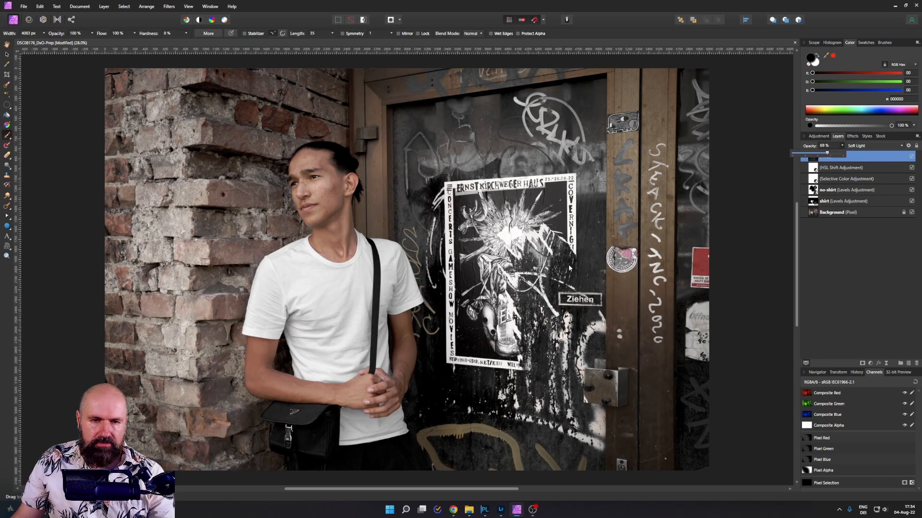
# Add a live Unsharp Mask filter on top with Radius 12.2 px and Factor 0.852, and close its settings
pyautogui.click(886, 365)
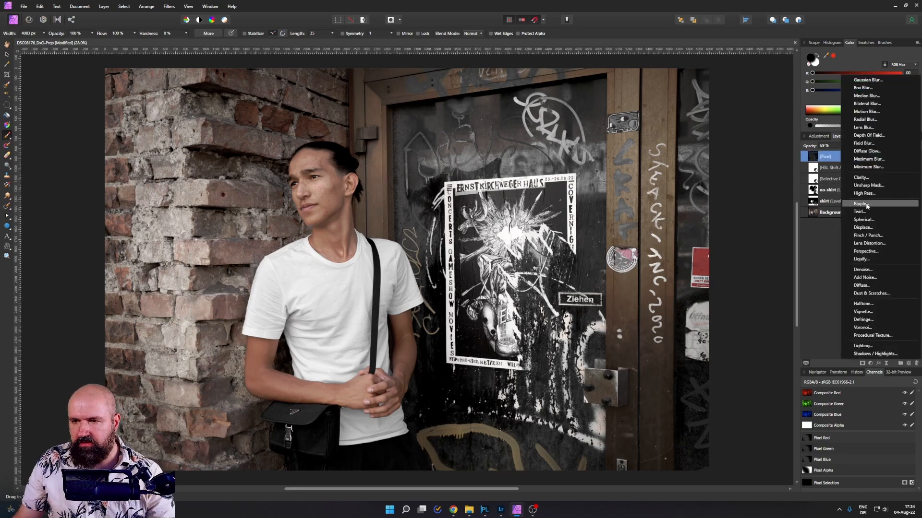
pyautogui.click(862, 186)
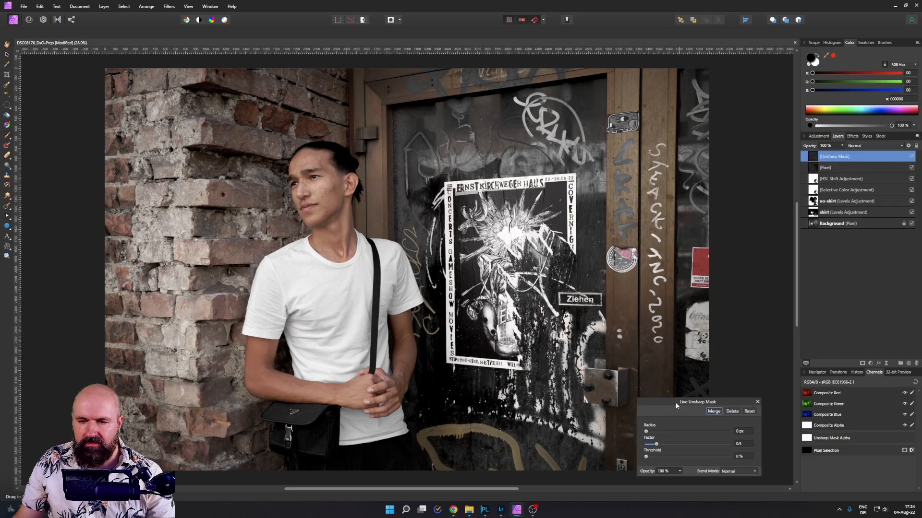
pyautogui.click(690, 432)
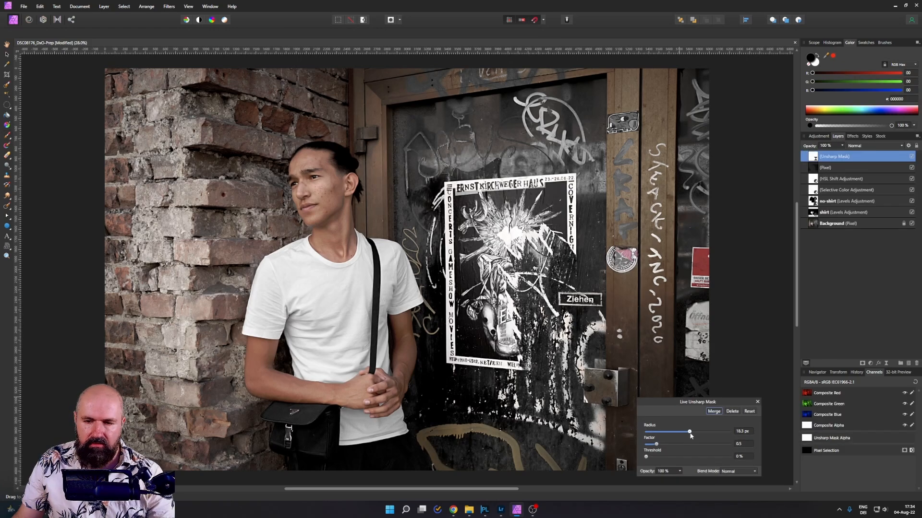
pyautogui.click(668, 444)
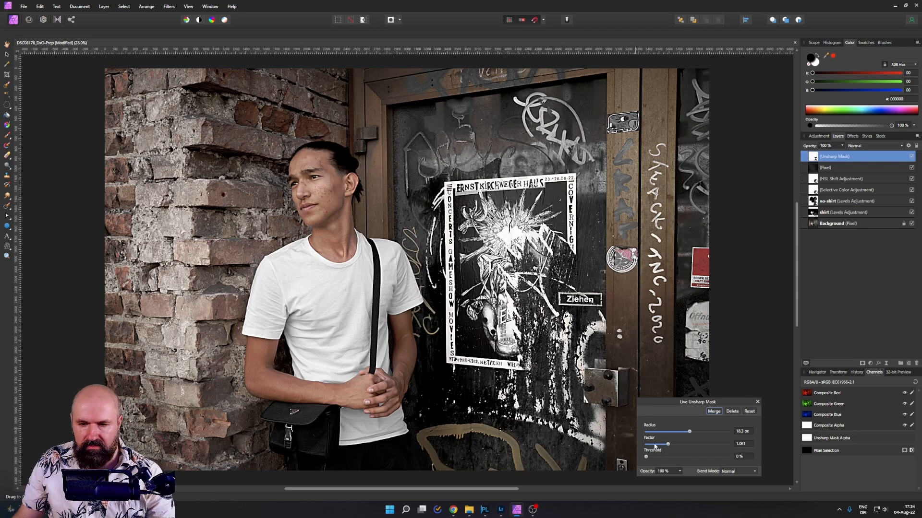
pyautogui.moveTo(667, 445); pyautogui.dragTo(683, 432)
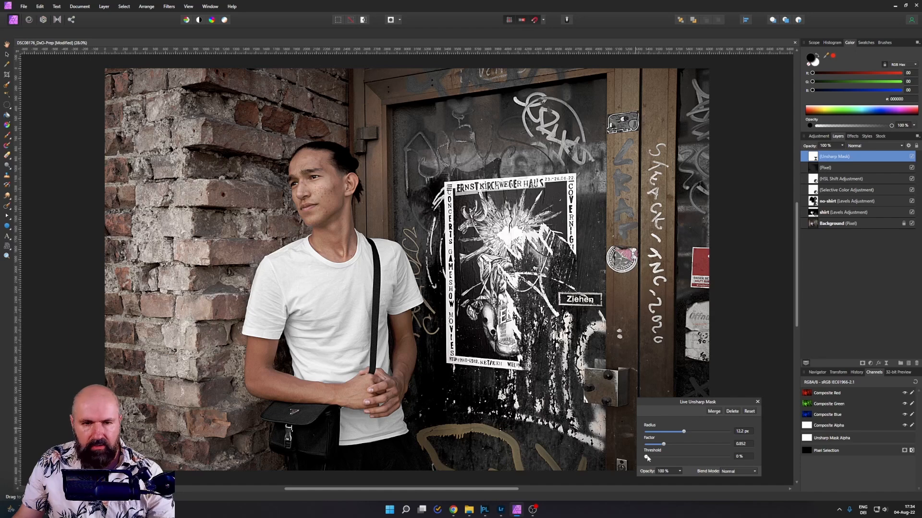
pyautogui.click(758, 403)
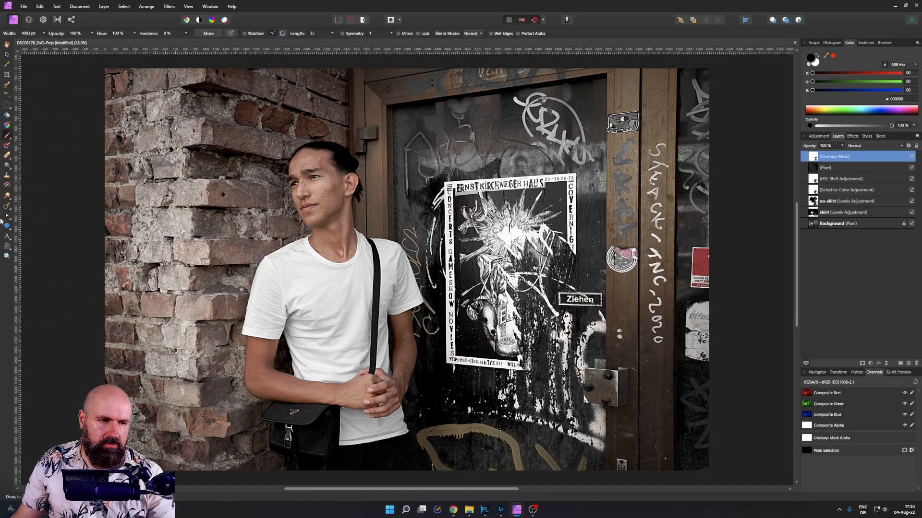
# Draw a tall white ellipse covering the man and apply a 500 px Gaussian Blur layer effect to it
pyautogui.click(7, 226)
pyautogui.moveTo(249, 123); pyautogui.dragTo(472, 462)
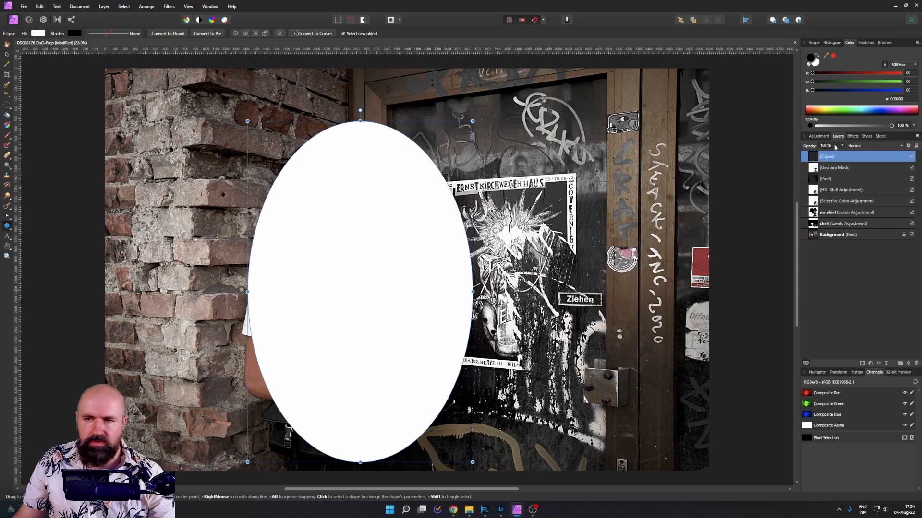
pyautogui.click(852, 136)
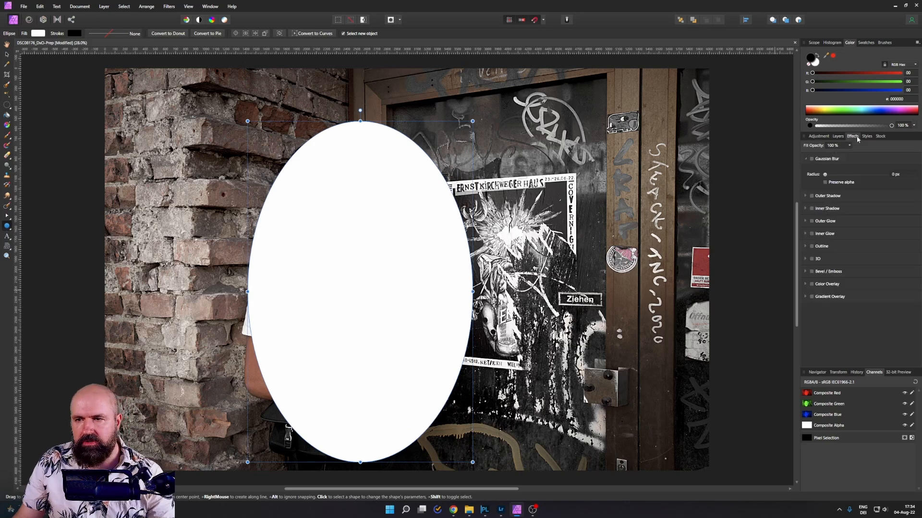
pyautogui.click(909, 174)
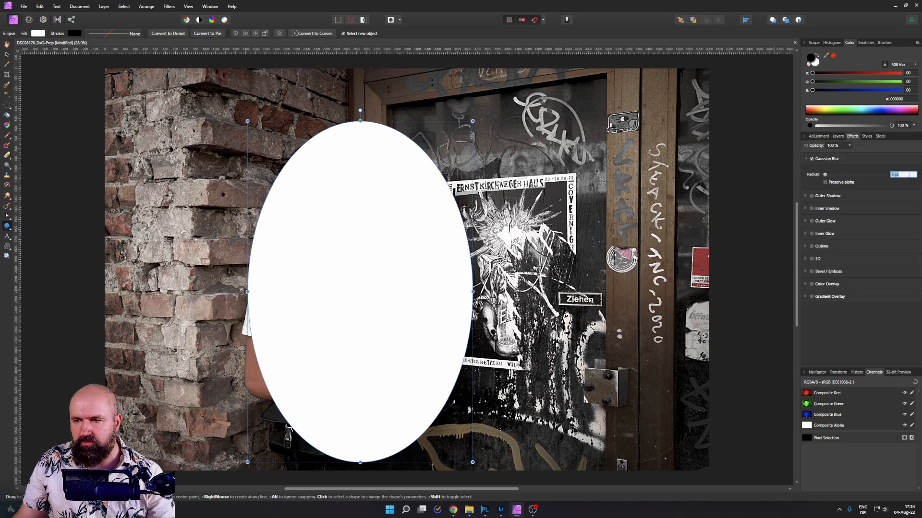
pyautogui.write('500')
pyautogui.press('Return')
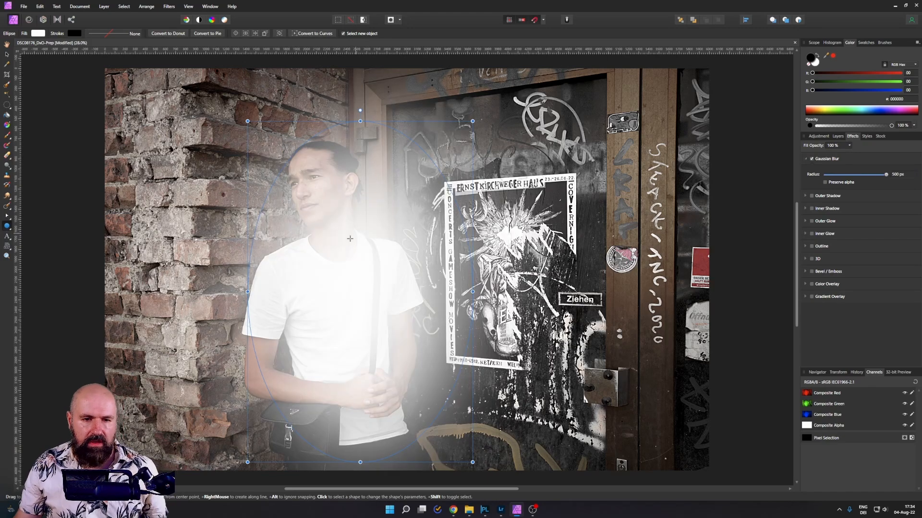
# Enlarge the blurred ellipse past the photo's height and towards the bricks, tilt it slightly counter-clockwise and reposition it over the man
pyautogui.scroll(-2, 347, 238)
pyautogui.scroll(-1, 346, 237)
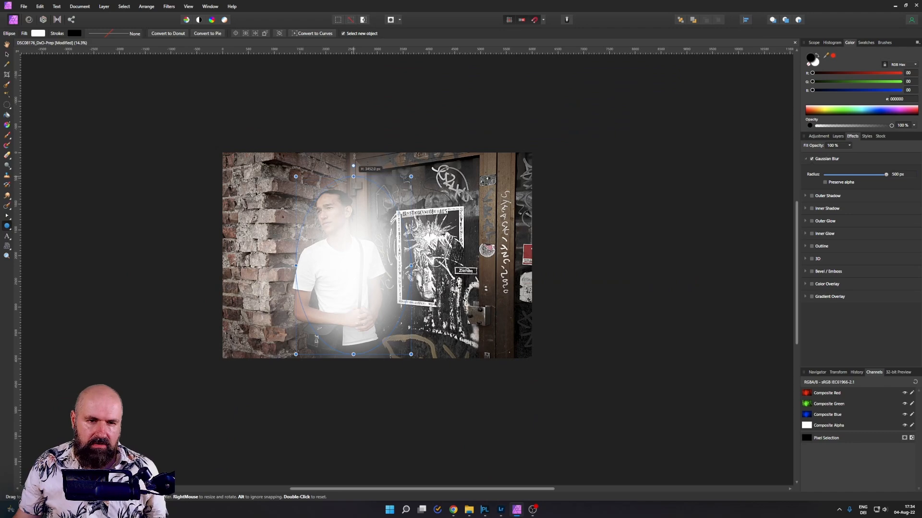
pyautogui.moveTo(353, 354); pyautogui.dragTo(353, 373)
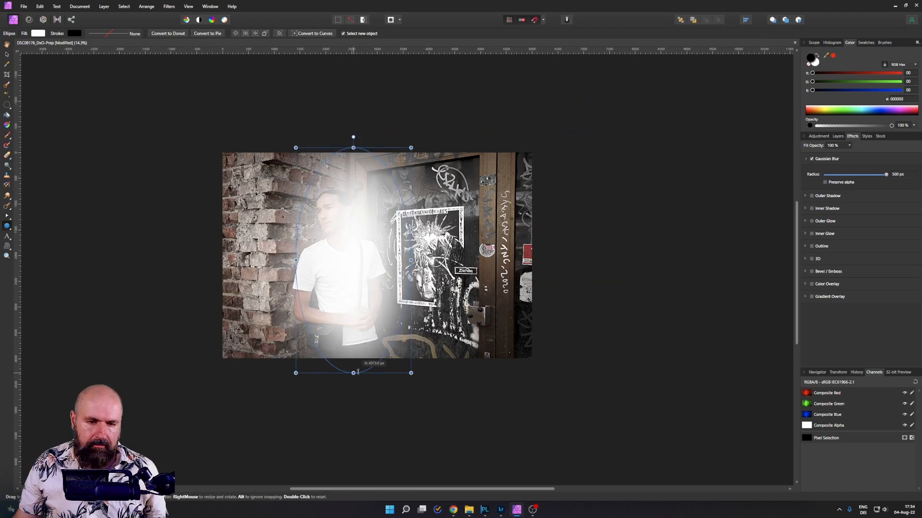
pyautogui.moveTo(296, 260); pyautogui.dragTo(257, 261)
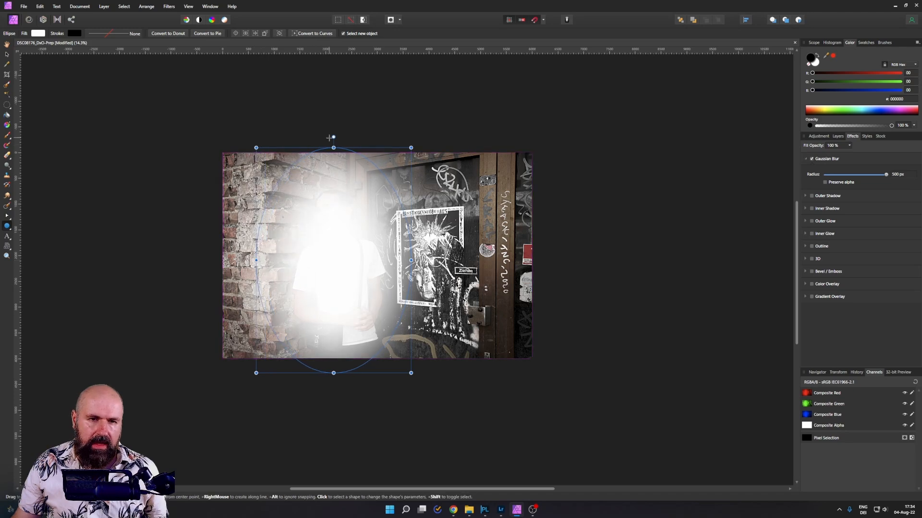
pyautogui.moveTo(334, 137); pyautogui.dragTo(315, 121)
pyautogui.click(7, 55)
pyautogui.moveTo(321, 272); pyautogui.dragTo(326, 274)
# Turn the ellipse into a mask on the Unsharp Mask layer below it, and deselect everything
pyautogui.click(840, 138)
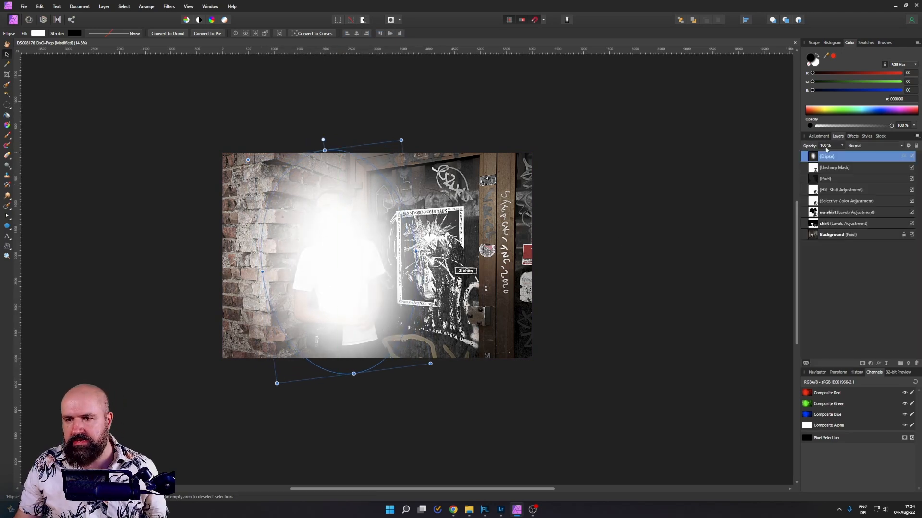
pyautogui.rightClick(813, 159)
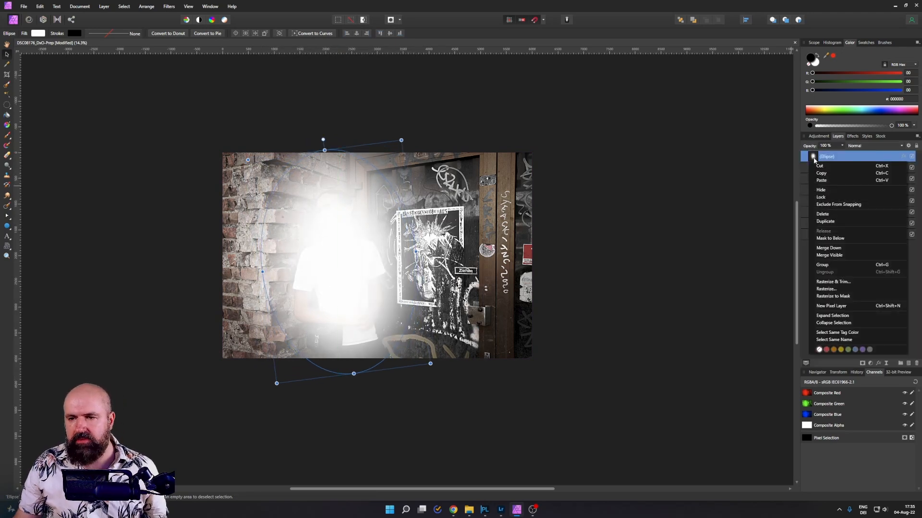
pyautogui.click(830, 238)
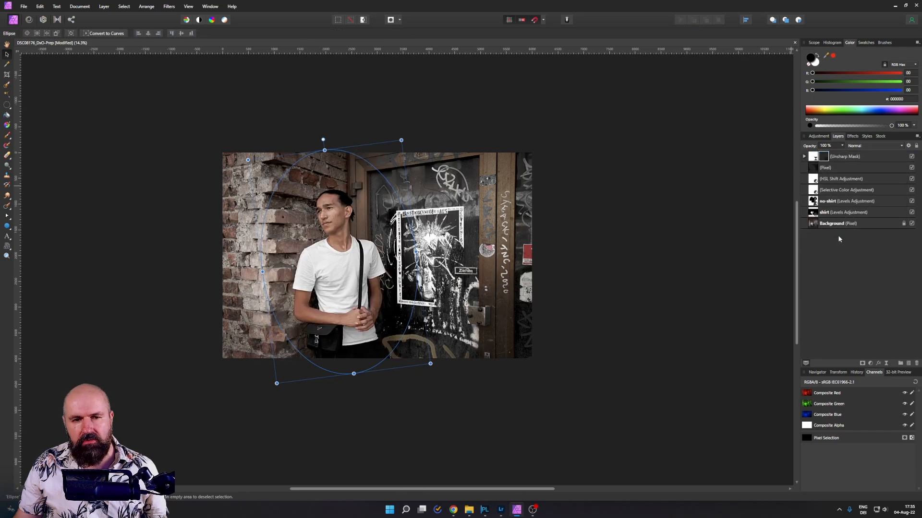
pyautogui.scroll(3, 377, 248)
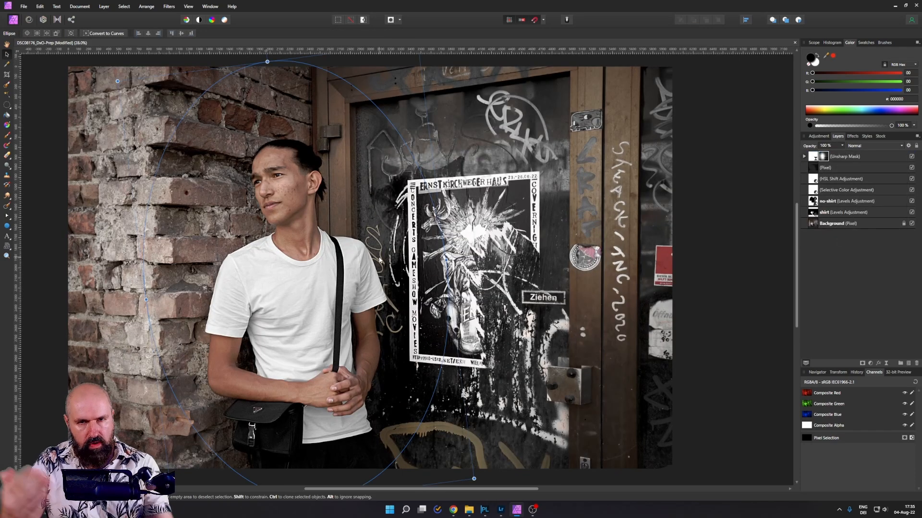
pyautogui.click(32, 71)
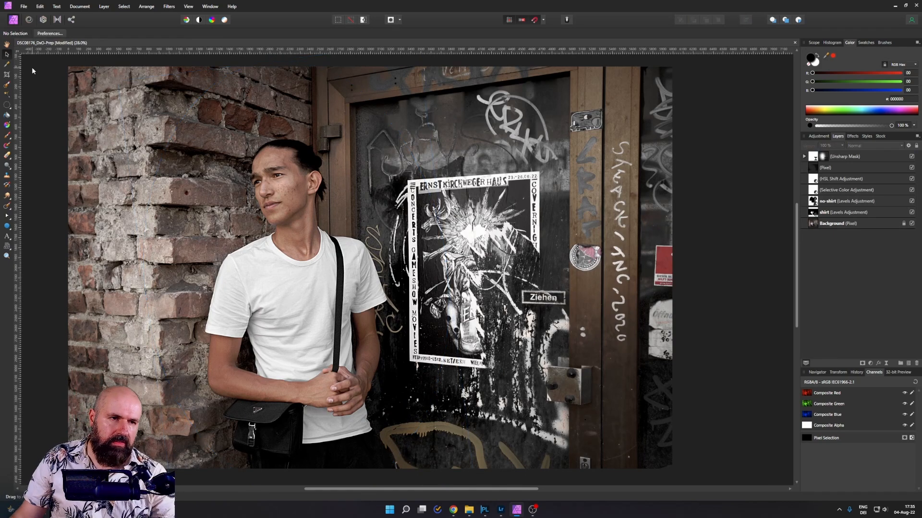
# Compare the photo with and without the masked Unsharp Mask layer
pyautogui.click(912, 157)
pyautogui.click(912, 157)
pyautogui.click(912, 158)
pyautogui.click(912, 157)
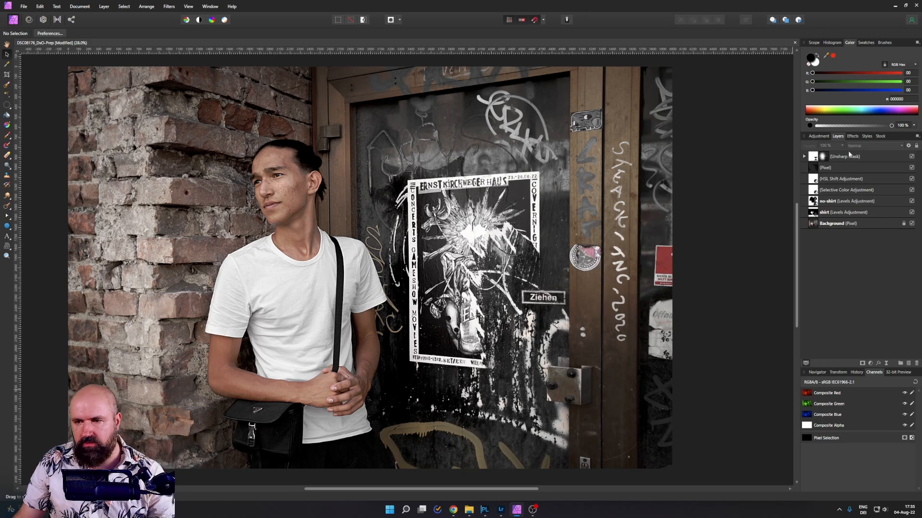
# Set the vignette pixel layer's opacity to 82% and deselect the layer
pyautogui.click(845, 168)
pyautogui.click(841, 145)
pyautogui.moveTo(843, 153); pyautogui.dragTo(850, 153)
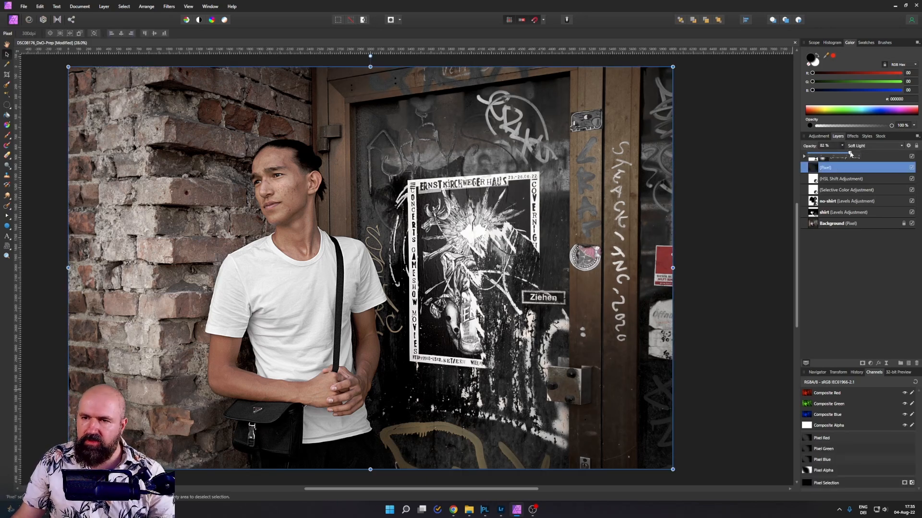
pyautogui.click(748, 286)
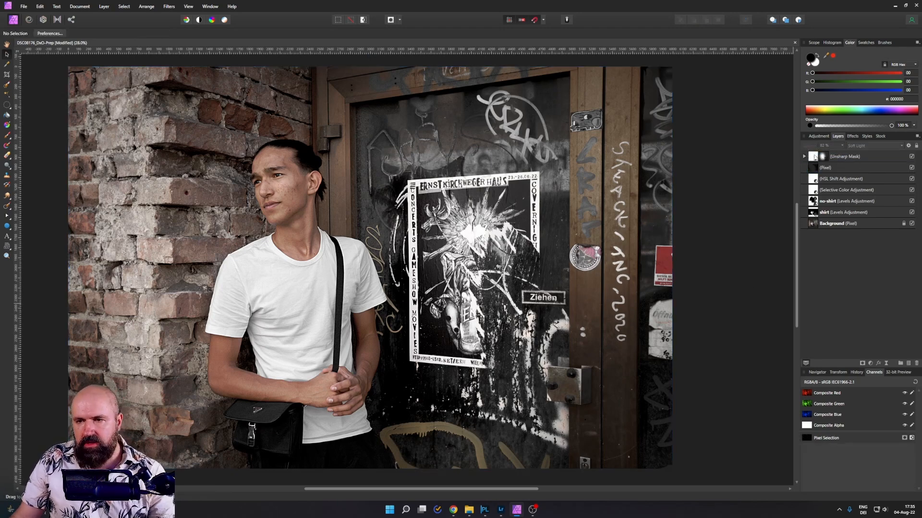
# Add a Color Balance adjustment on top with midtones at Cyan/Red -28%, Magenta/Green -8% and Yellow/Blue -4%, and close it
pyautogui.click(841, 162)
pyautogui.click(871, 364)
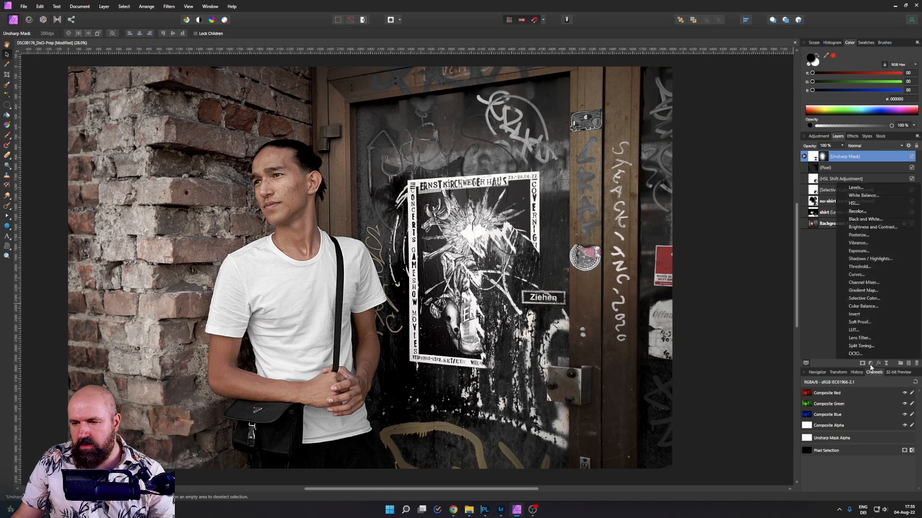
pyautogui.click(870, 307)
pyautogui.moveTo(750, 317)
pyautogui.mouseDown()
pyautogui.moveTo(729, 315)
pyautogui.moveTo(739, 317)
pyautogui.mouseUp()
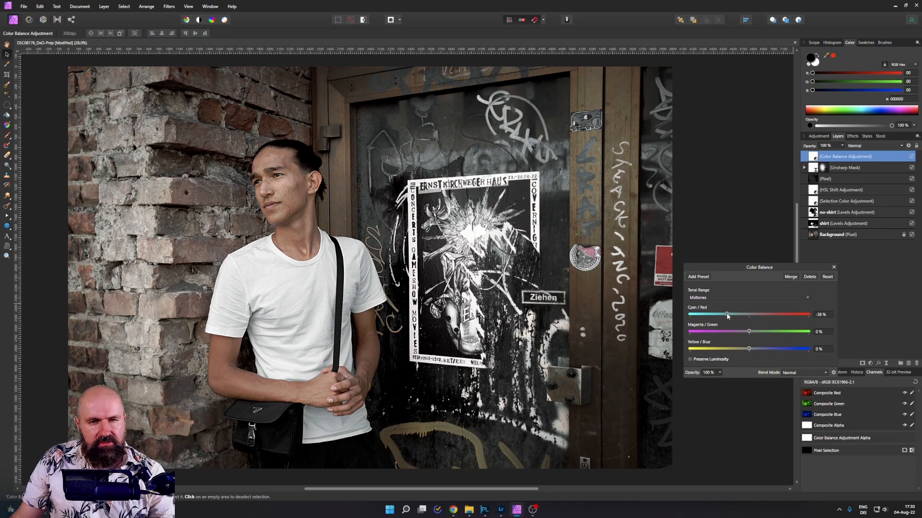
pyautogui.moveTo(727, 315); pyautogui.dragTo(745, 332)
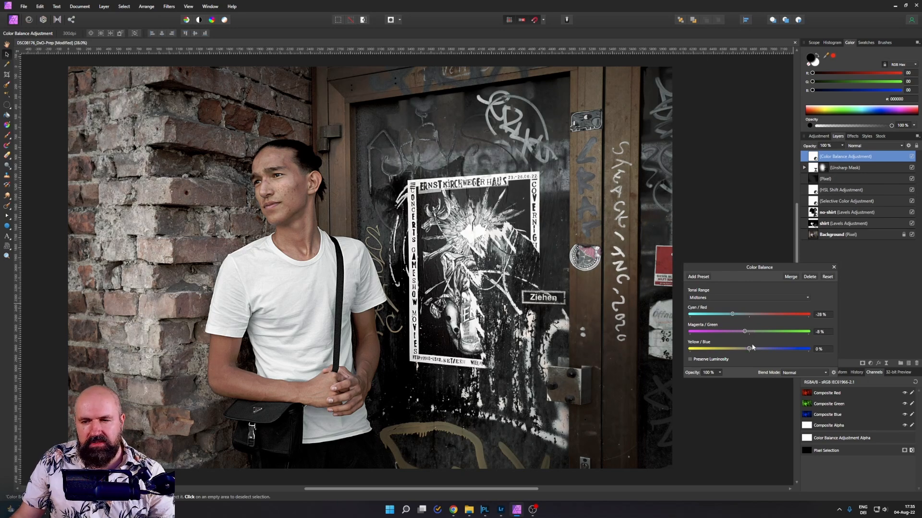
pyautogui.moveTo(749, 350); pyautogui.dragTo(746, 349)
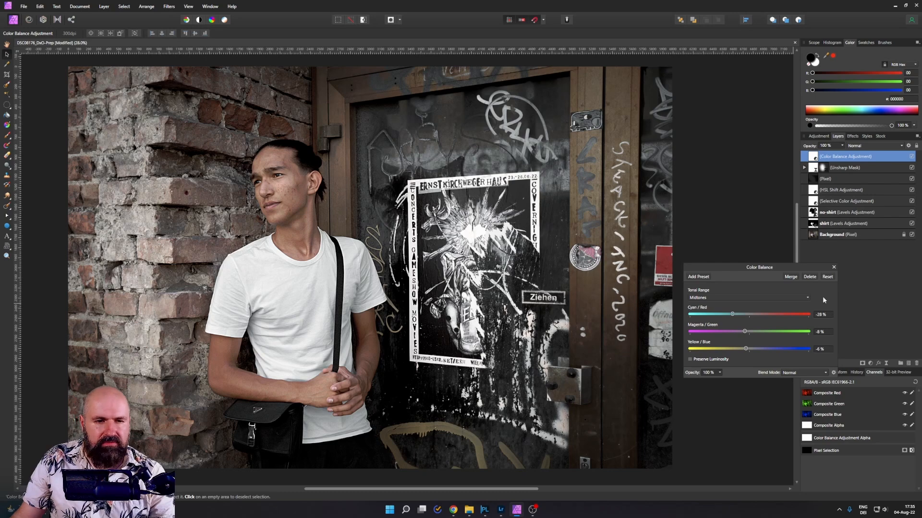
pyautogui.click(833, 267)
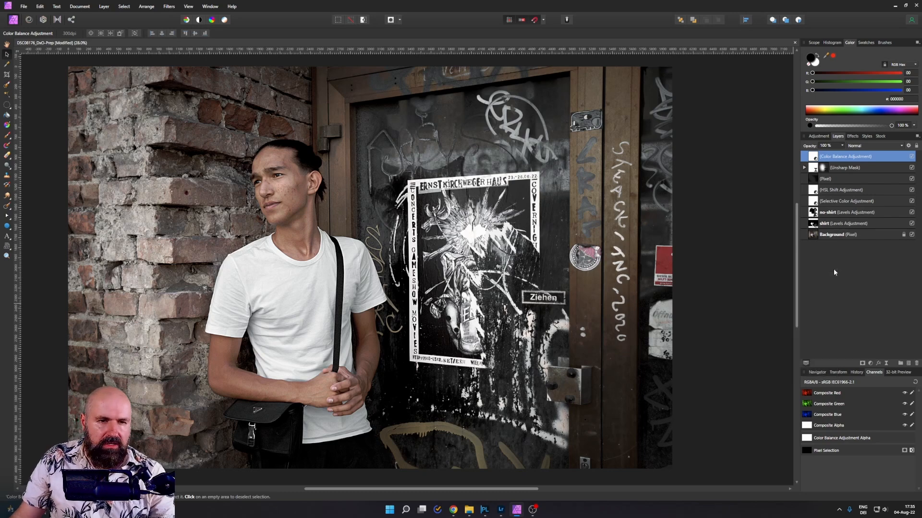
# Load the no-shirt layer's mask as a selection, add a Brightness / Contrast adjustment from it, and move that to the top
pyautogui.click(811, 223)
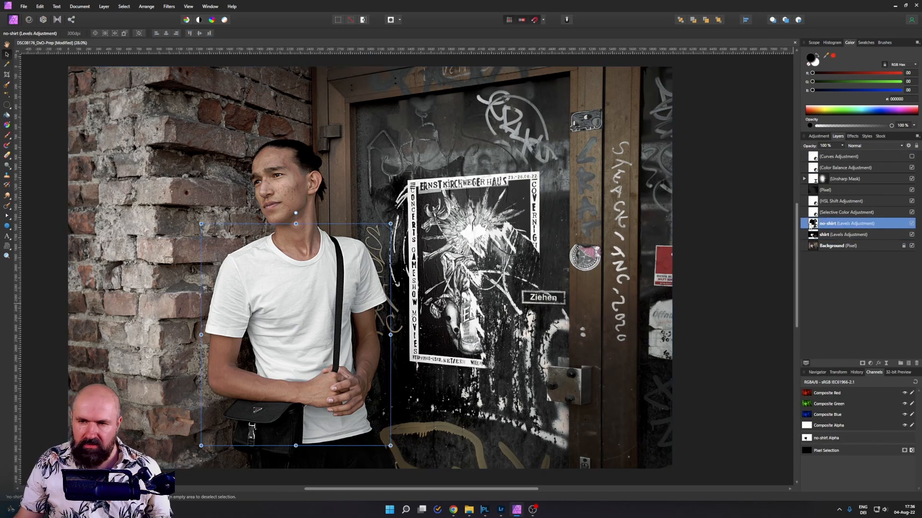
pyautogui.keyDown('ctrl'); pyautogui.click(812, 224); pyautogui.keyUp('ctrl')
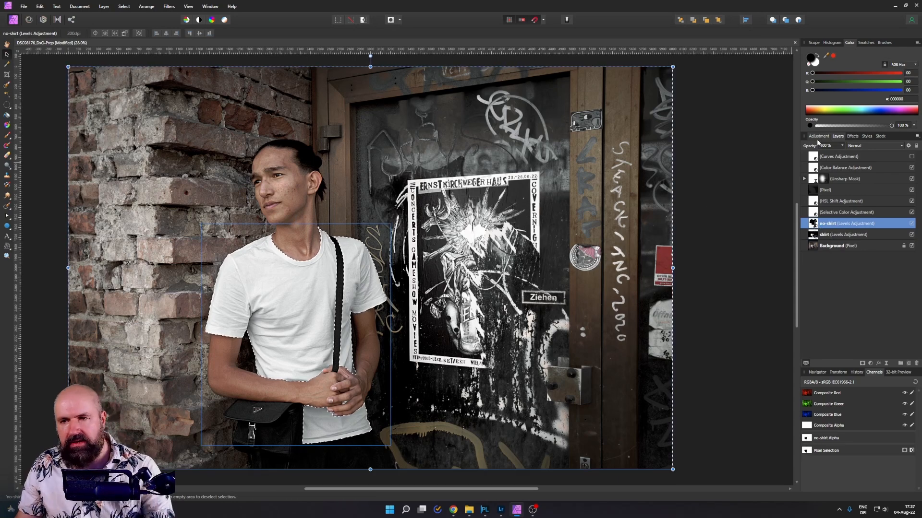
pyautogui.click(870, 363)
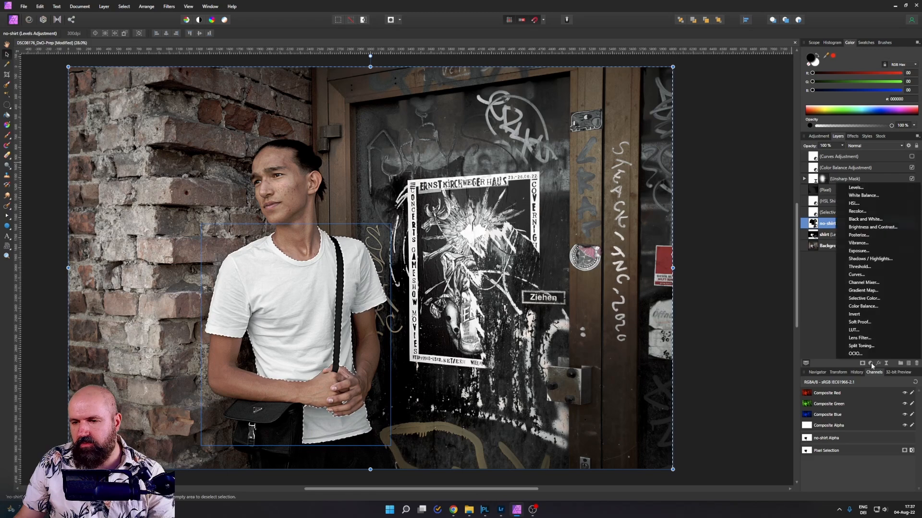
pyautogui.click(871, 227)
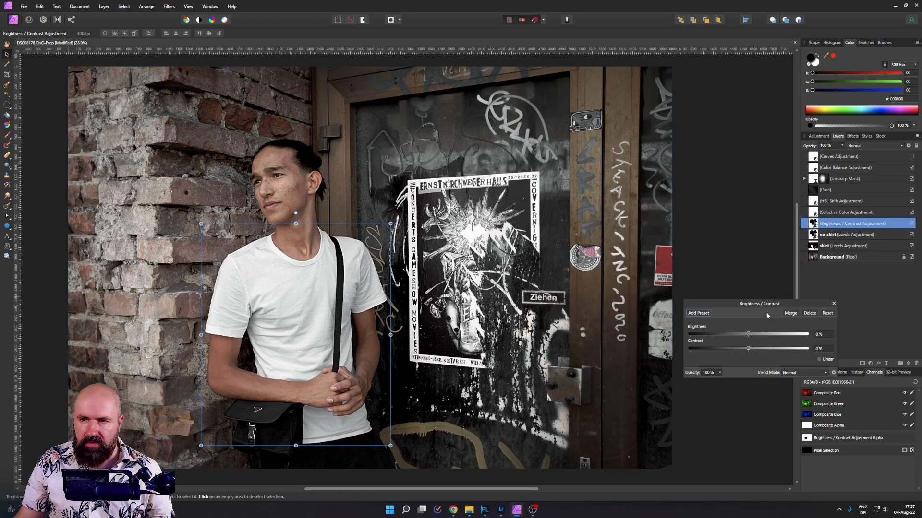
pyautogui.moveTo(815, 225); pyautogui.dragTo(814, 157)
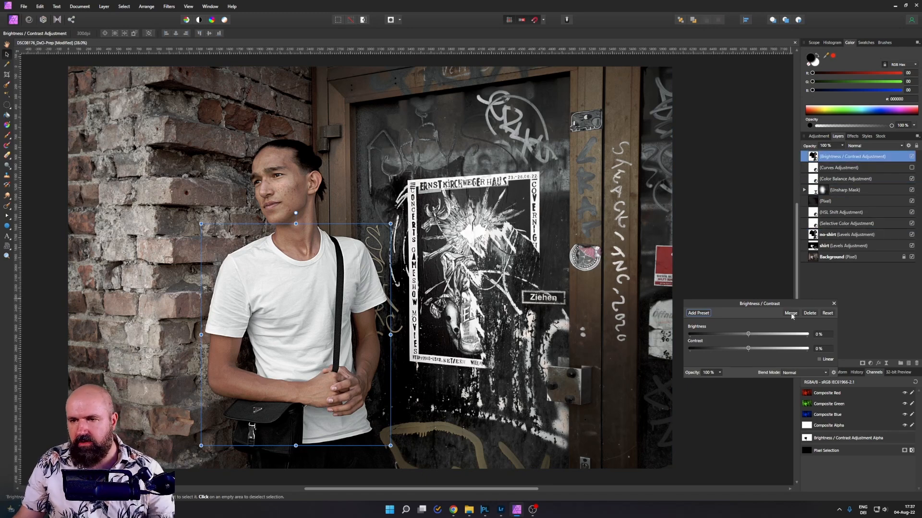
# Set the masked adjustment's Brightness to 13%, close its settings and deselect the layer
pyautogui.moveTo(748, 334)
pyautogui.mouseDown()
pyautogui.moveTo(756, 335)
pyautogui.moveTo(748, 351)
pyautogui.moveTo(755, 335)
pyautogui.mouseUp()
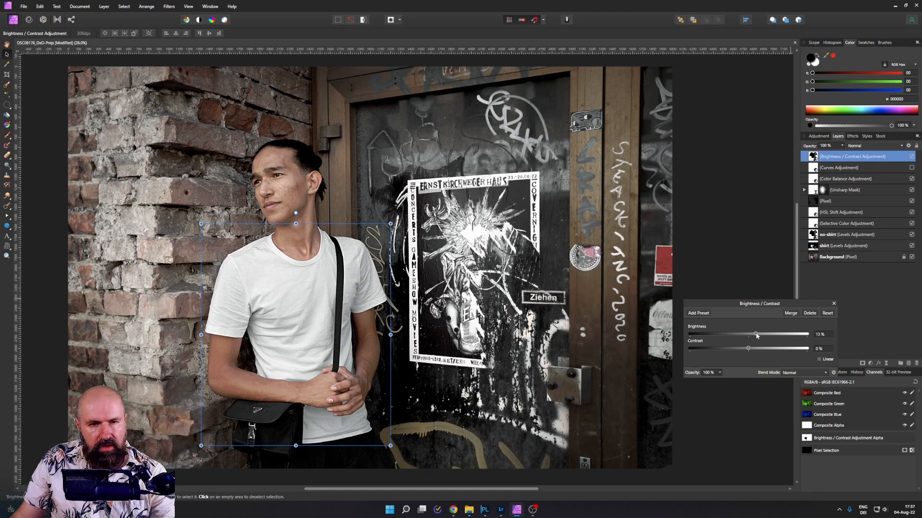
pyautogui.click(833, 304)
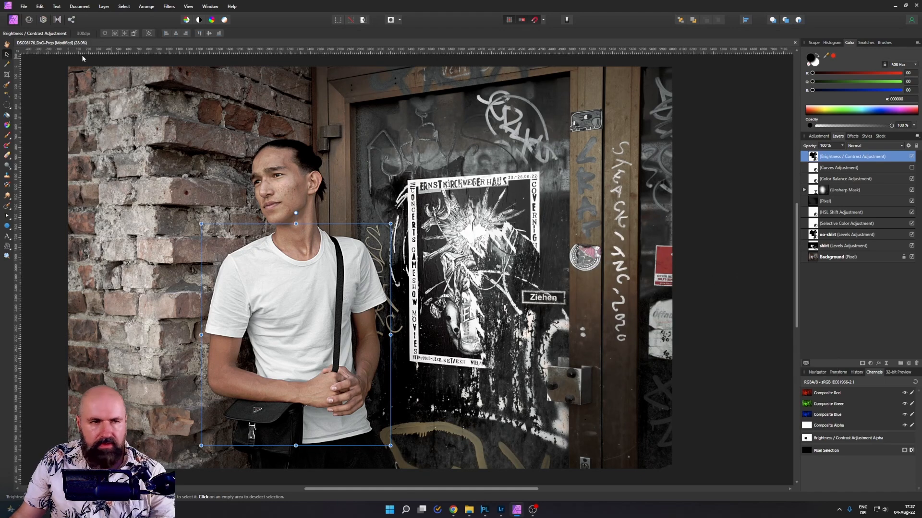
pyautogui.click(719, 175)
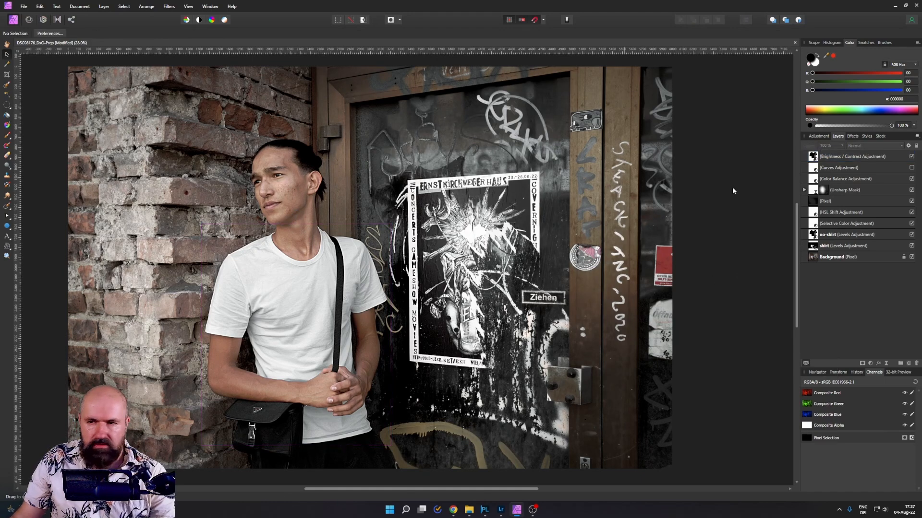
# Check the sharpening's effect on the photo and duplicate the masked Unsharp Mask layer
pyautogui.click(911, 190)
pyautogui.click(911, 191)
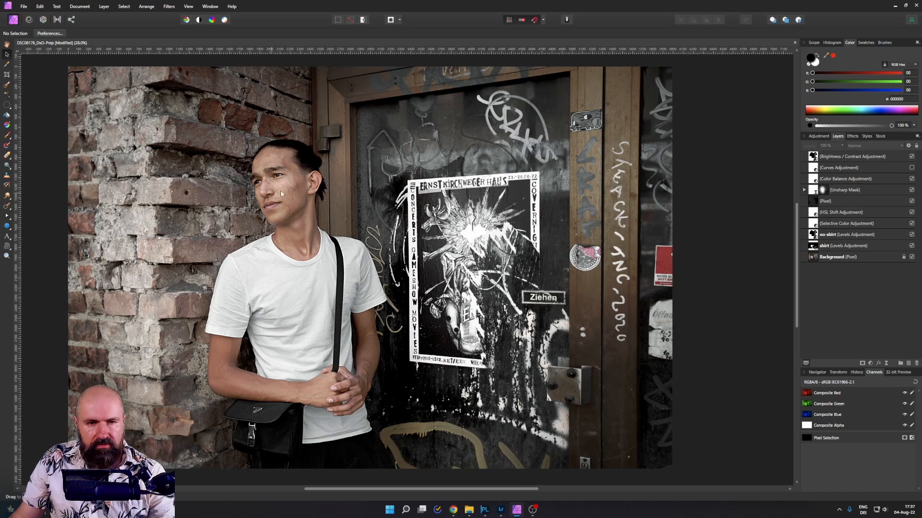
pyautogui.click(814, 191)
pyautogui.rightClick(813, 191)
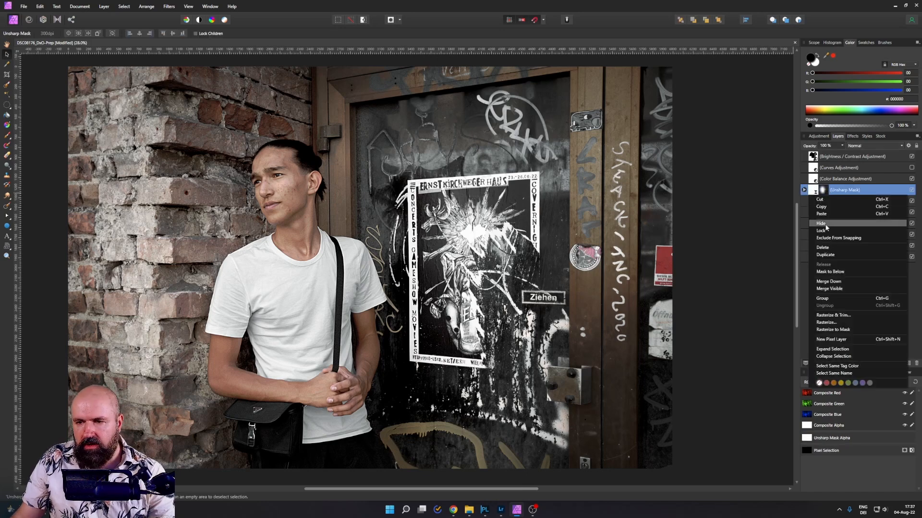
pyautogui.click(829, 255)
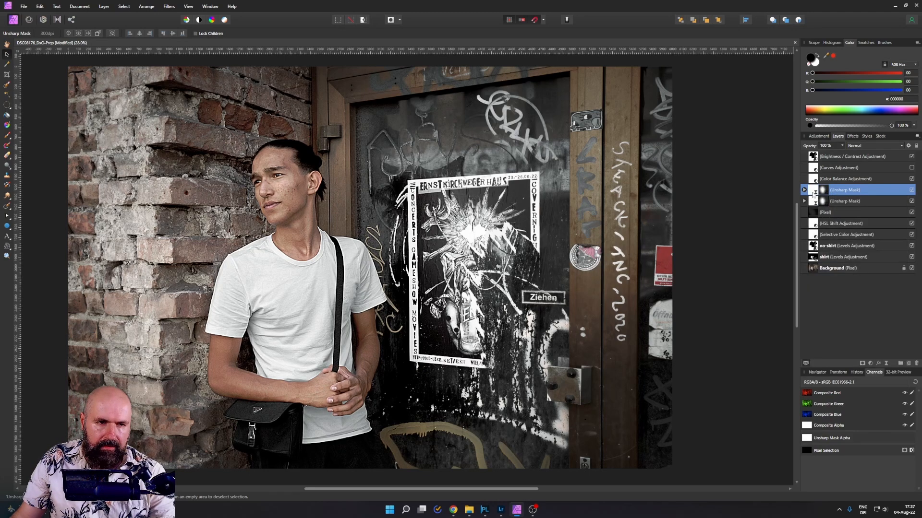
# Compare the photo with and without the duplicated Unsharp Mask layer, and set that layer's opacity to 71%
pyautogui.click(913, 190)
pyautogui.click(913, 190)
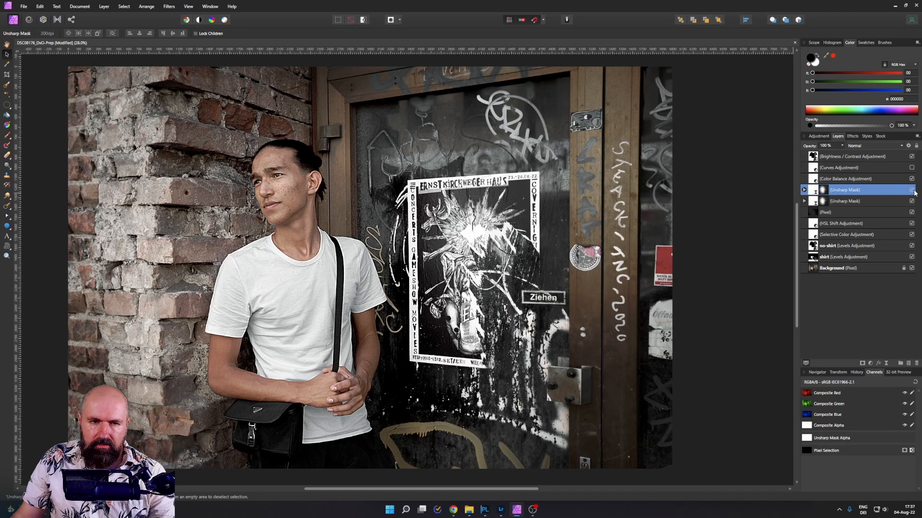
pyautogui.click(913, 191)
pyautogui.click(913, 191)
pyautogui.click(913, 191)
pyautogui.click(913, 191)
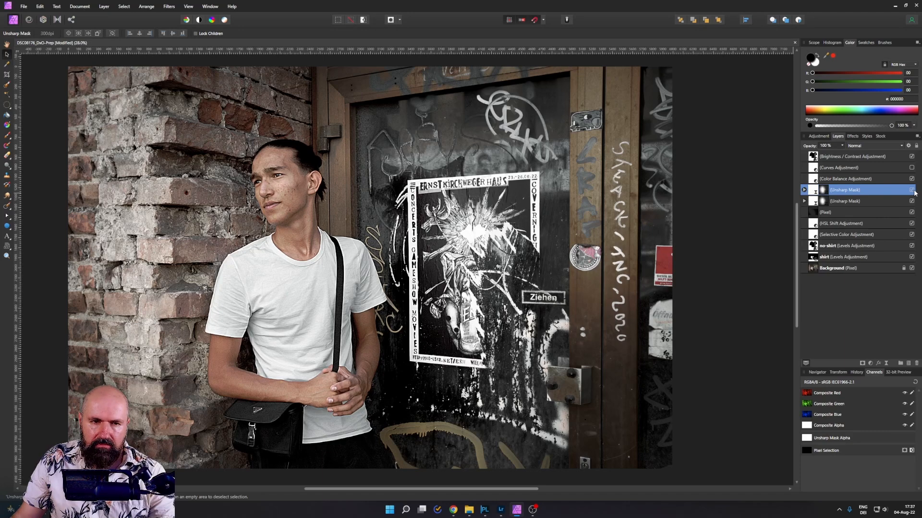
pyautogui.moveTo(841, 145)
pyautogui.mouseDown()
pyautogui.moveTo(843, 153)
pyautogui.moveTo(816, 155)
pyautogui.moveTo(828, 155)
pyautogui.mouseUp()
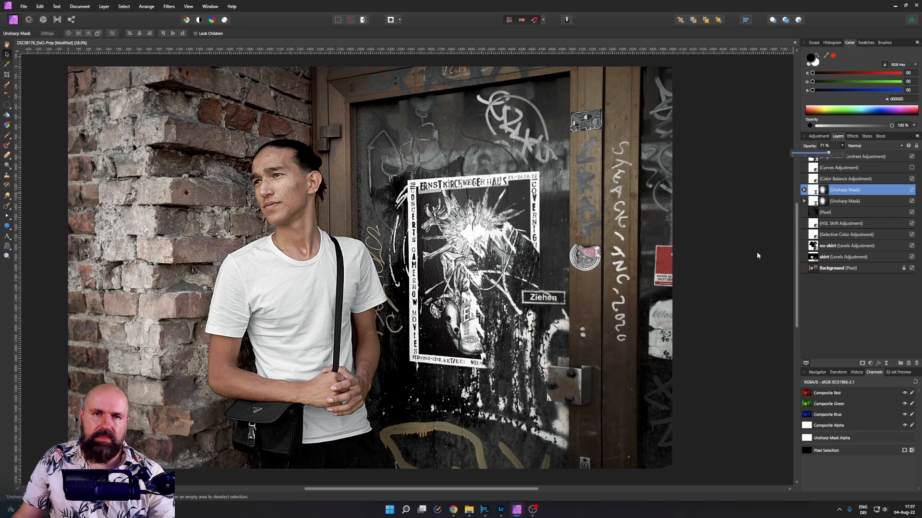